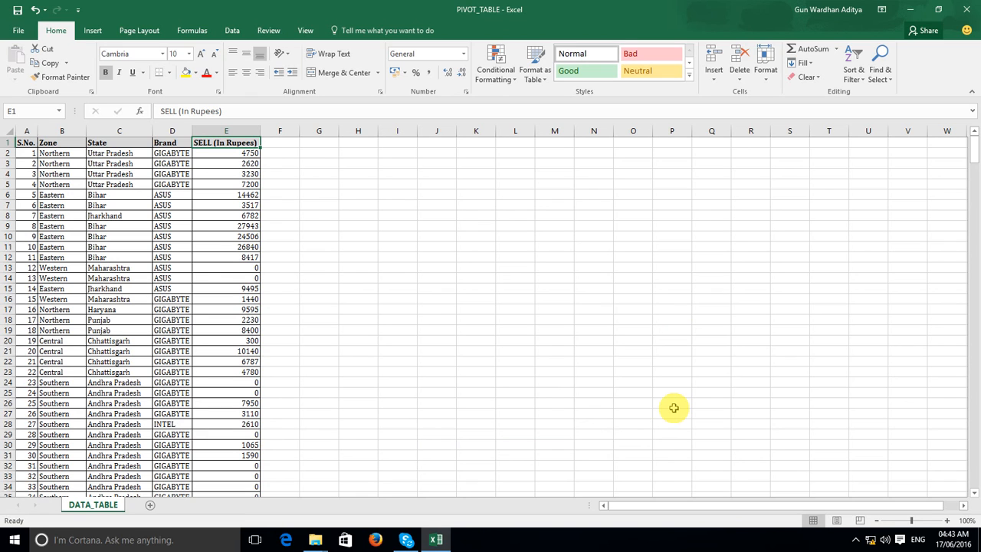
Step: Examine the header cells of the data table, from S.No. through Zone, State and Brand to SELL (In Rupees)
key(Left)
key(Left)
key(Left)
key(Left)
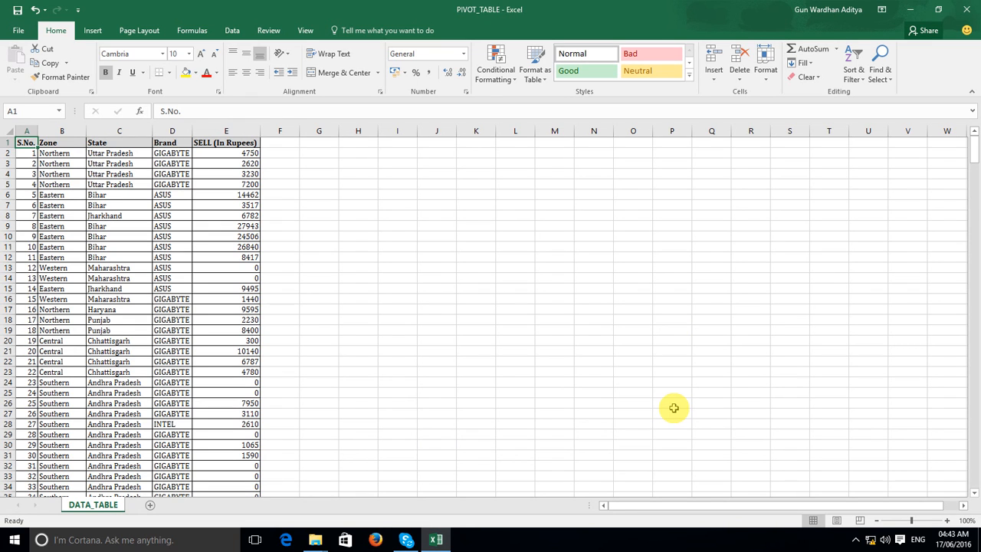
key(Right)
key(Right)
key(Right)
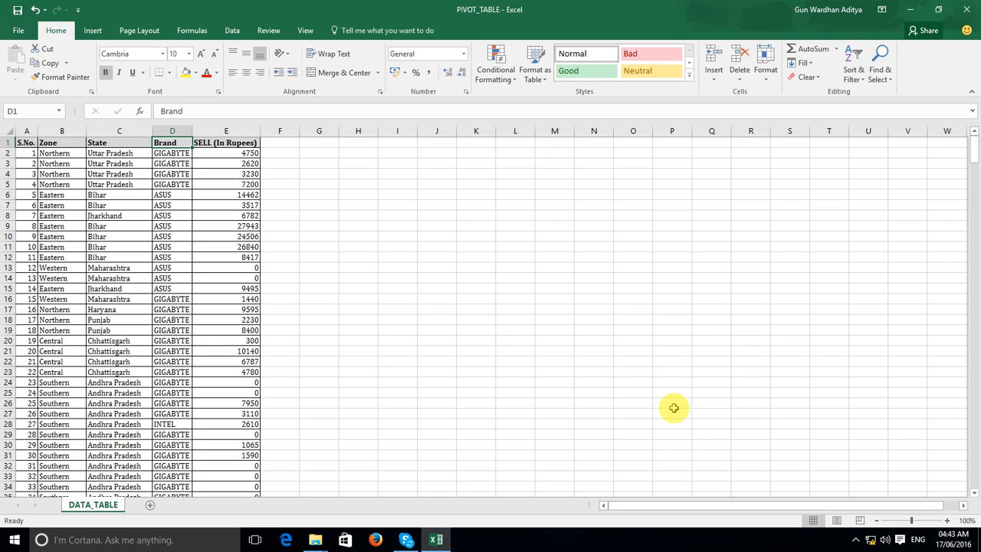
key(Right)
key(Right)
key(Left)
key(Left)
key(Left)
key(Left)
key(Left)
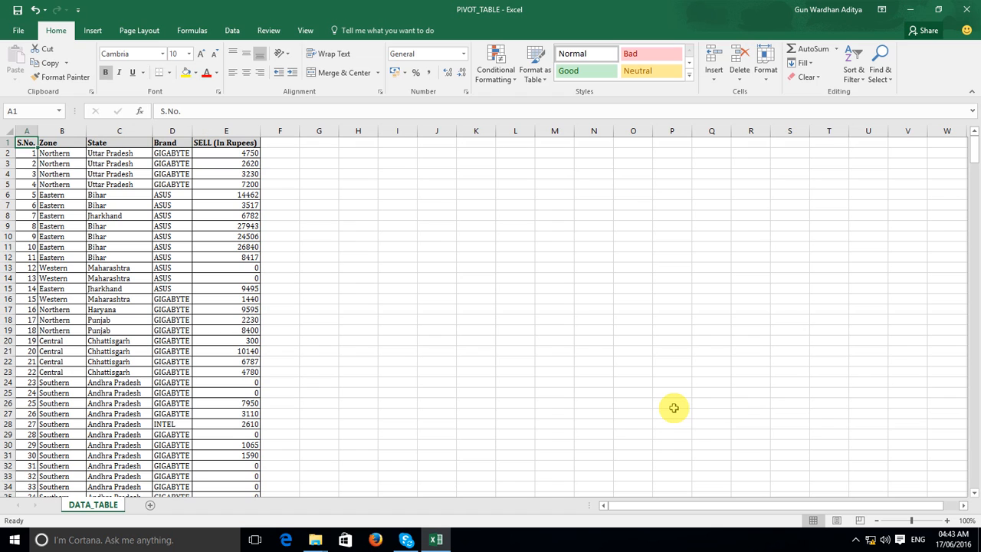
key(Right)
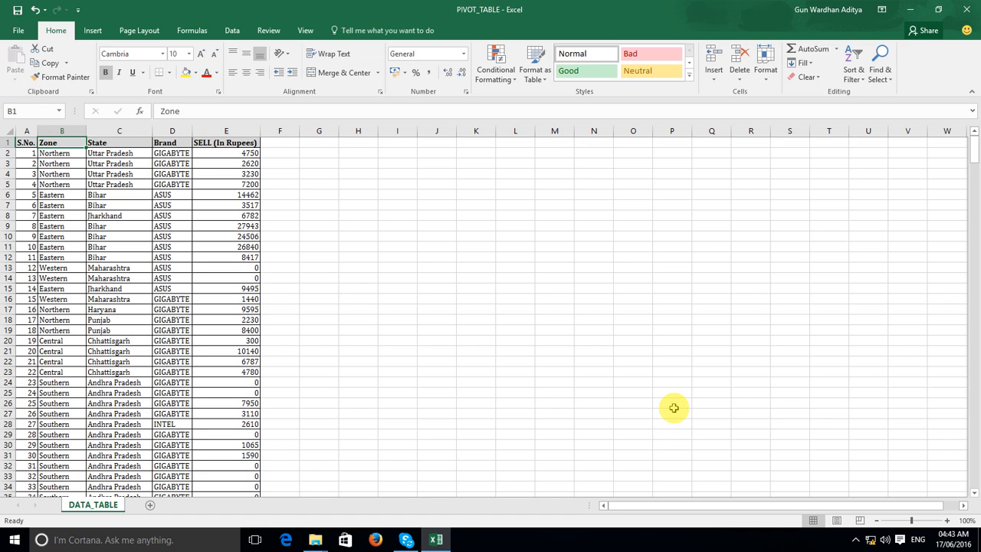
key(Right)
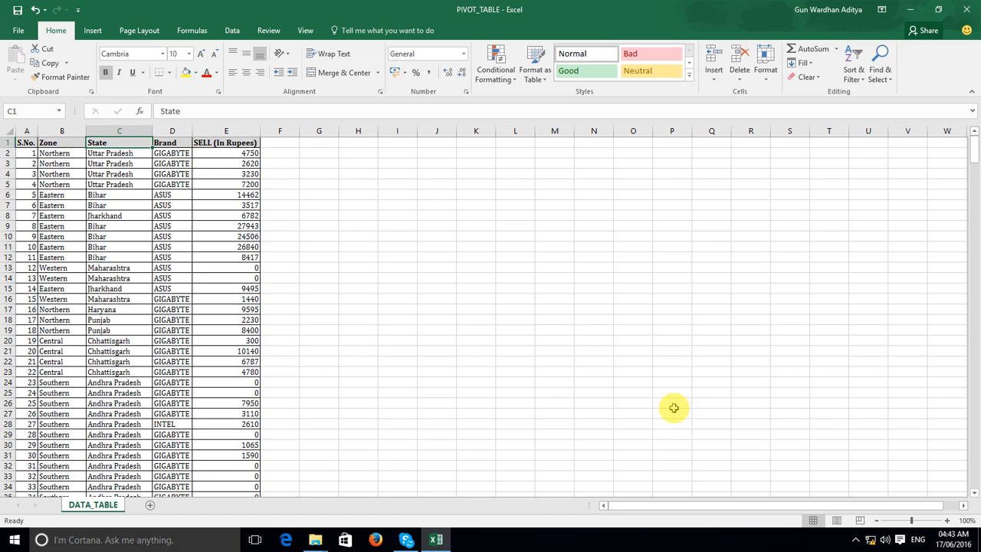
key(Right)
key(Right)
key(Right)
key(Left)
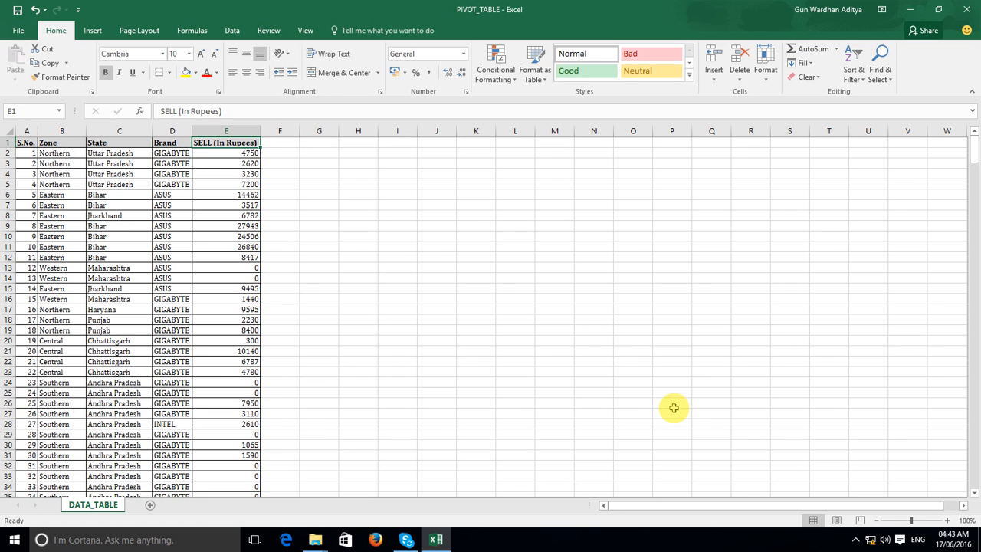
Step: Check how far the data table extends down its rows and across its columns, ending at the S.No. header cell
key(ctrl+Down)
key(Left)
key(Left)
key(Left)
key(Left)
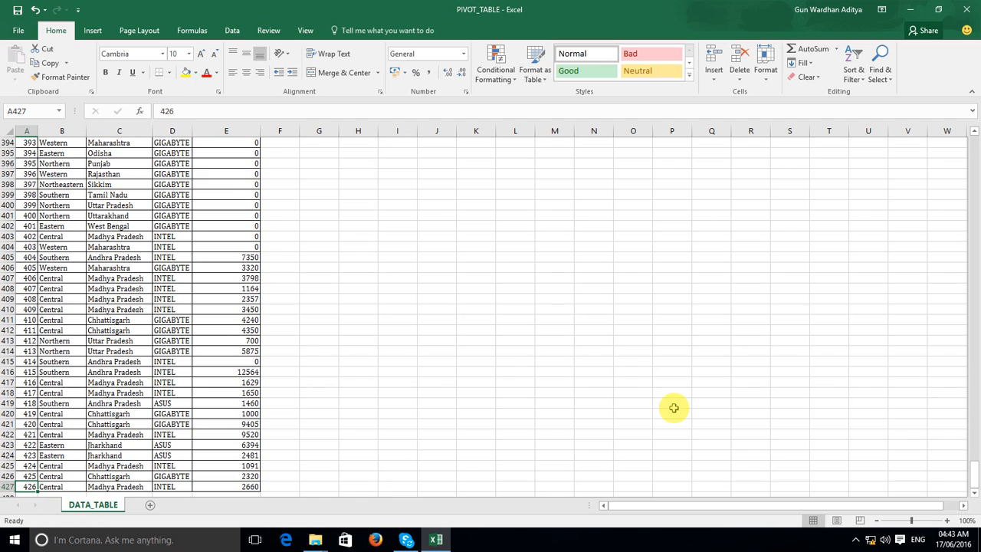
key(ctrl+Up)
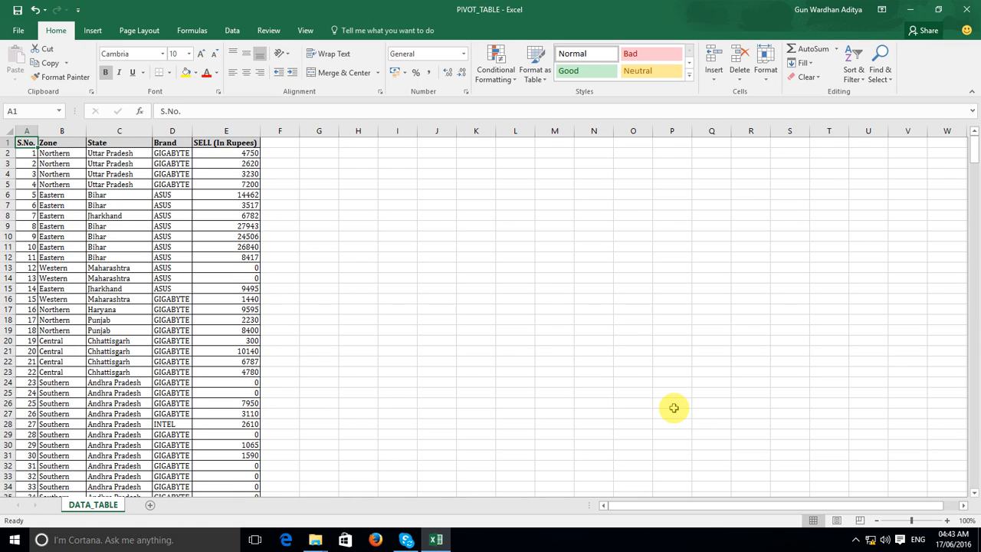
key(Right)
key(Right)
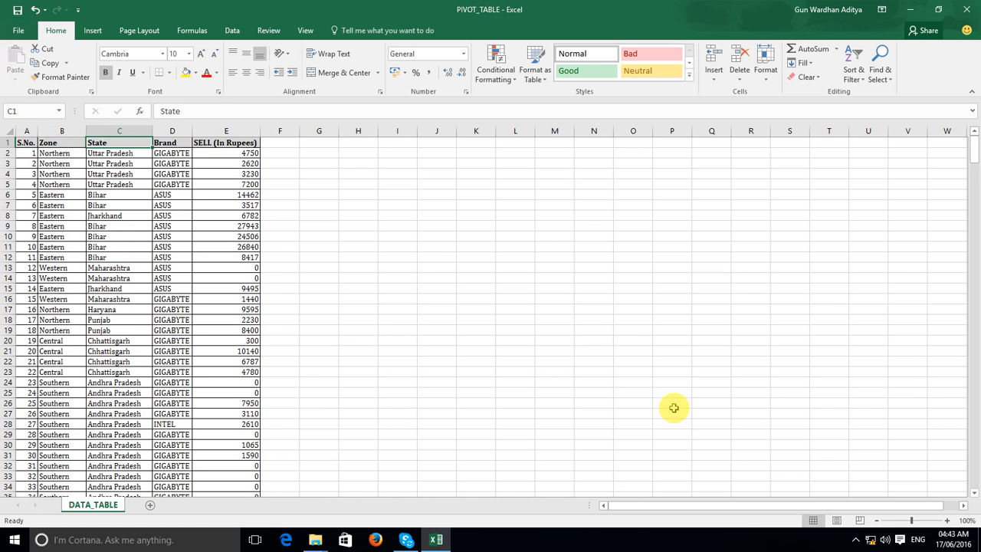
key(ctrl+Down)
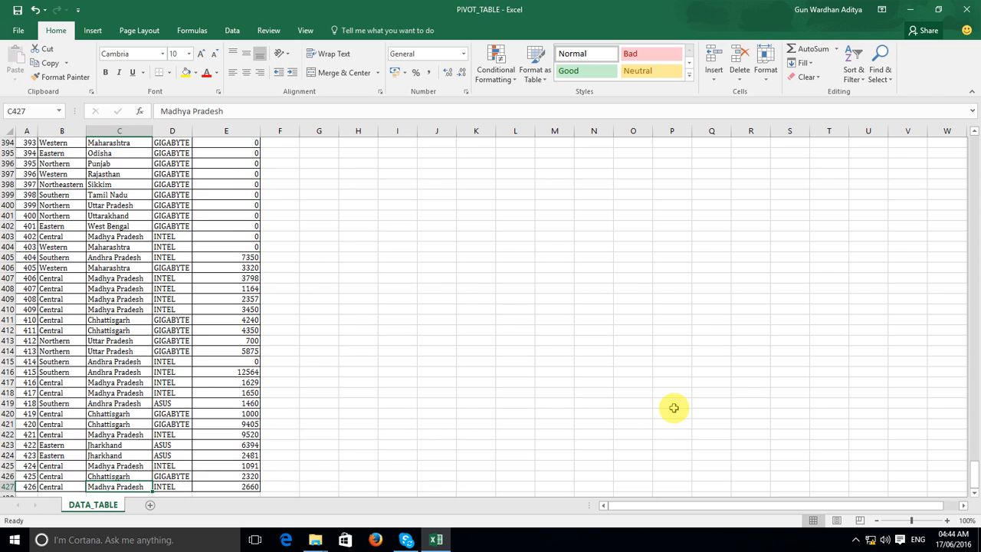
key(ctrl+Up)
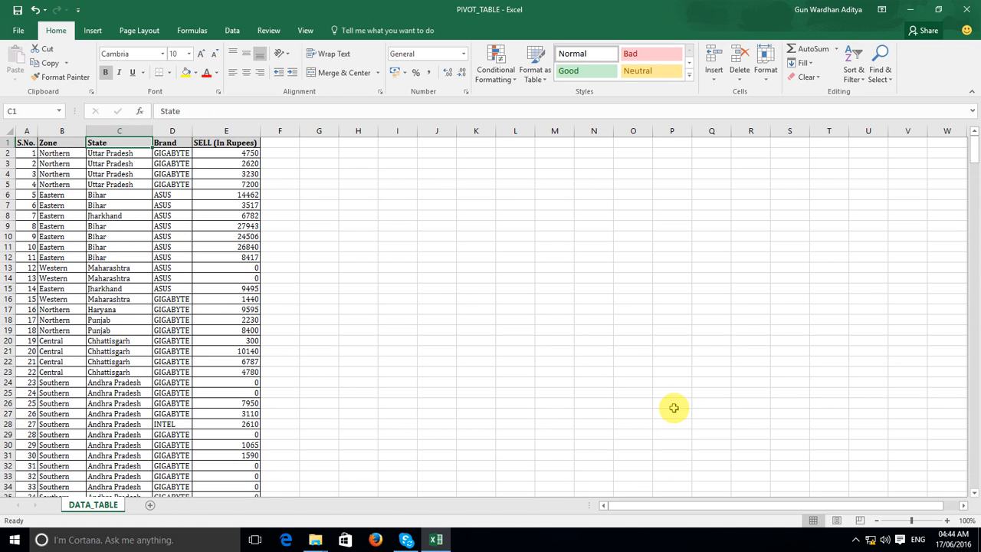
key(ctrl+Left)
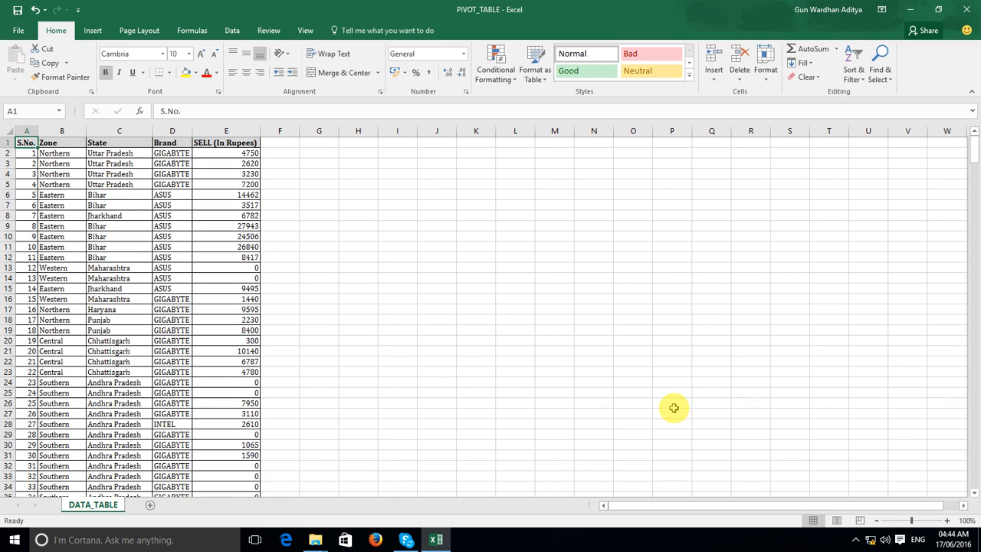
key(ctrl+Right)
key(ctrl+Left)
key(ctrl+Down)
key(ctrl+Up)
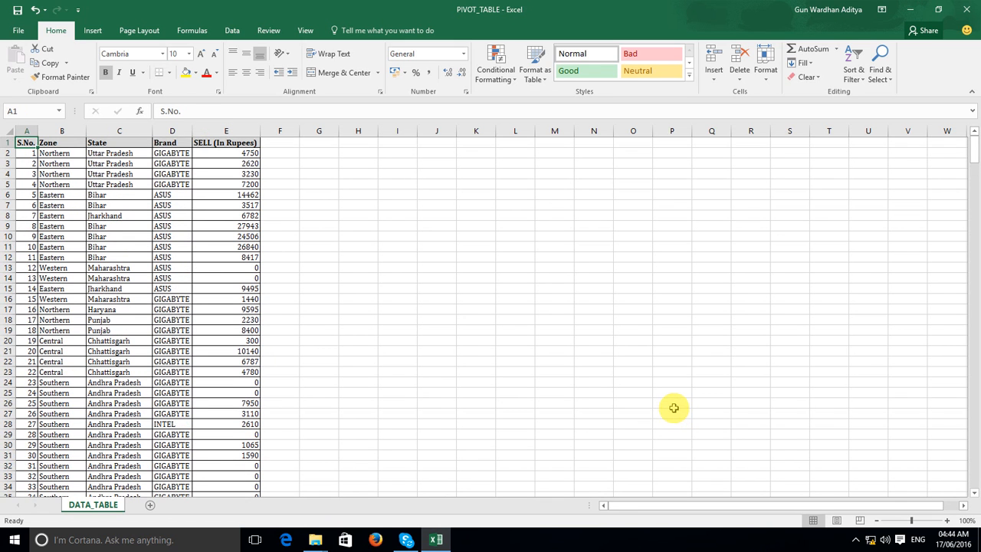
Step: Create a PivotTable on a new worksheet from the range DATA_TABLE!$A$1:$E$427, checking the marked source range
click(92, 32)
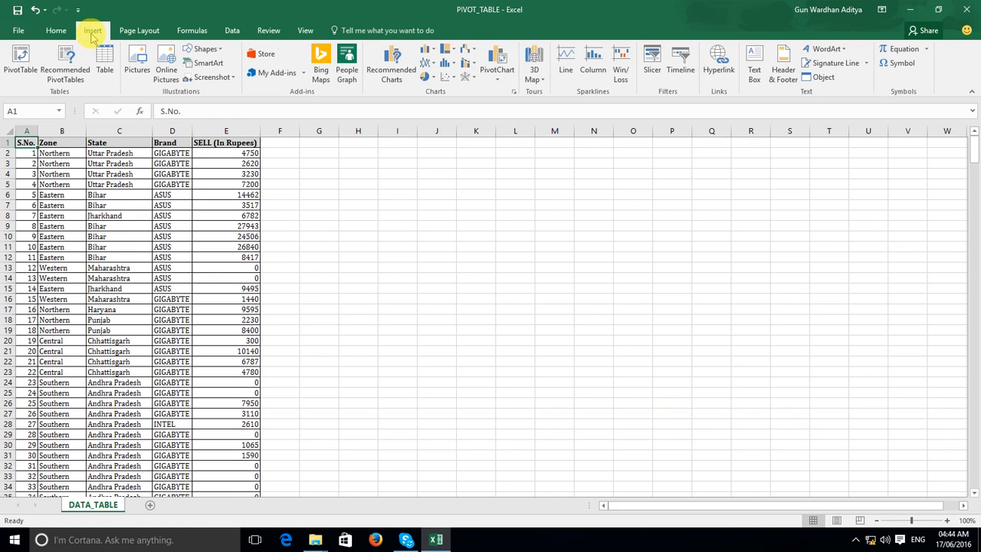
click(23, 67)
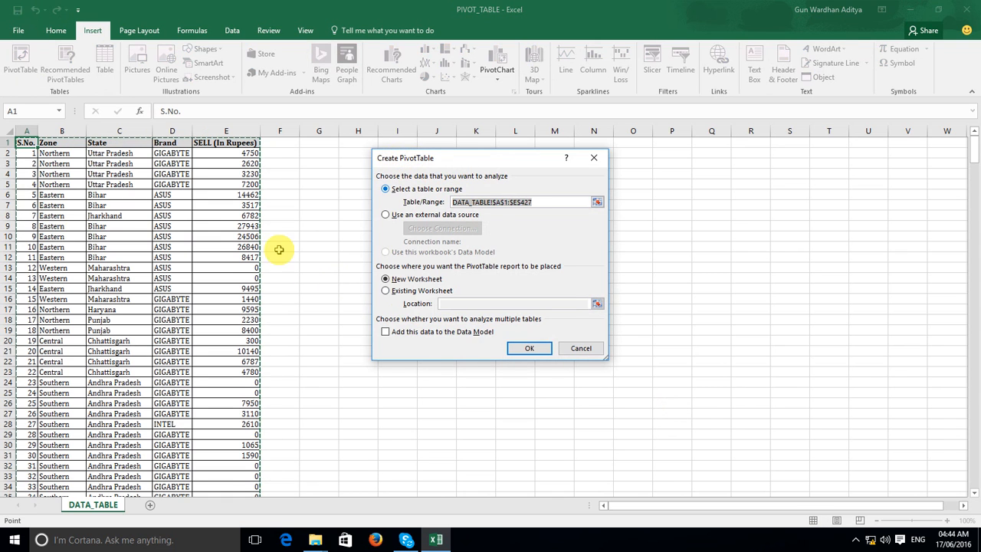
scroll(168, 239, down, 13)
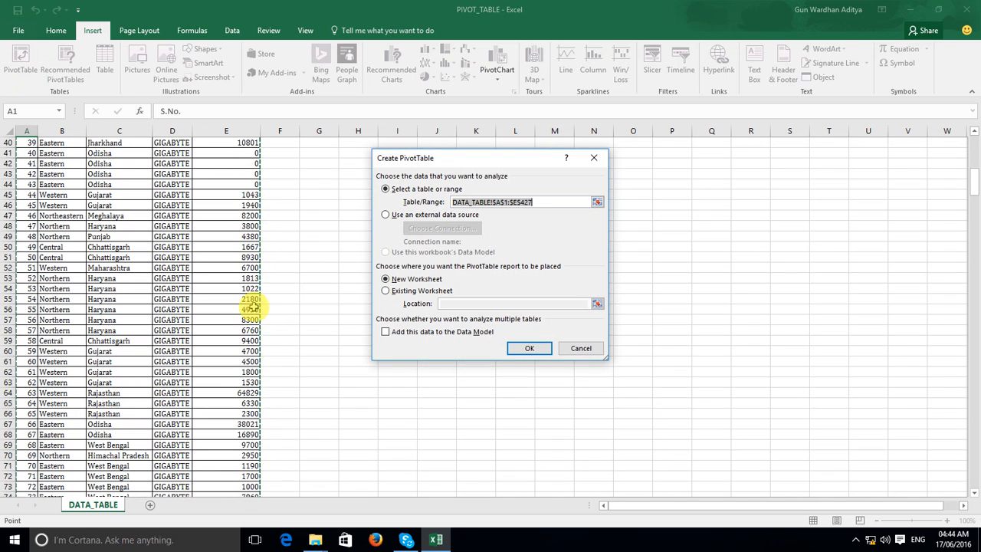
scroll(204, 395, down, 20)
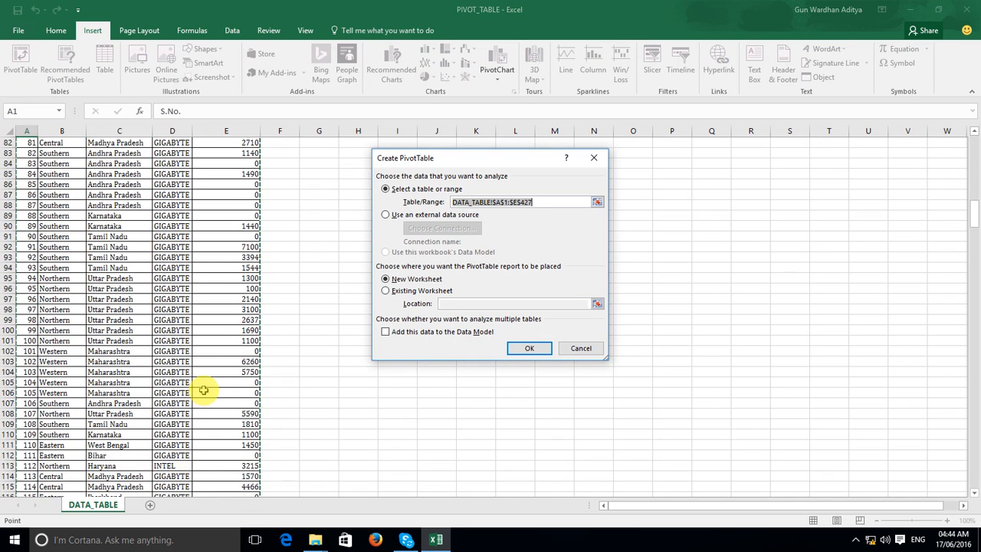
scroll(204, 388, down, 20)
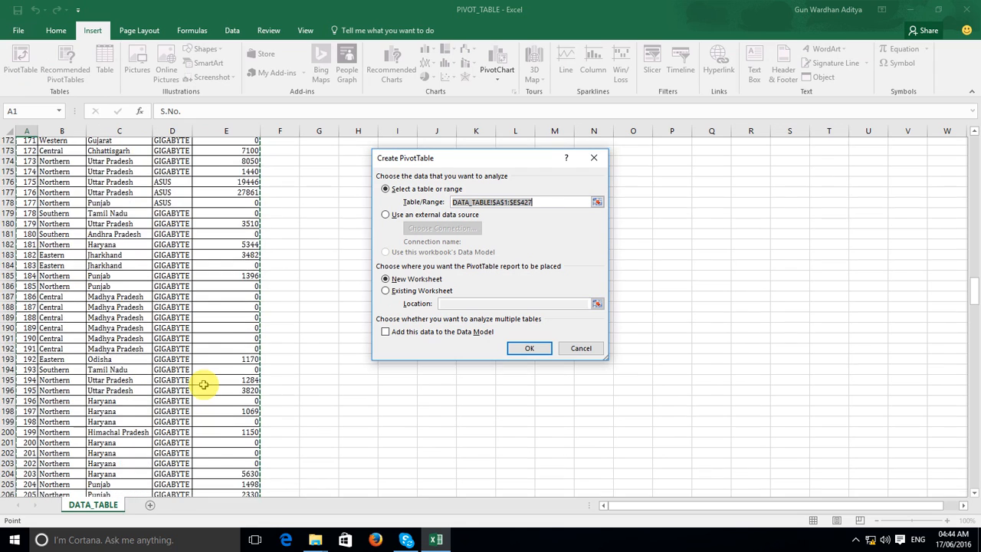
scroll(203, 383, down, 20)
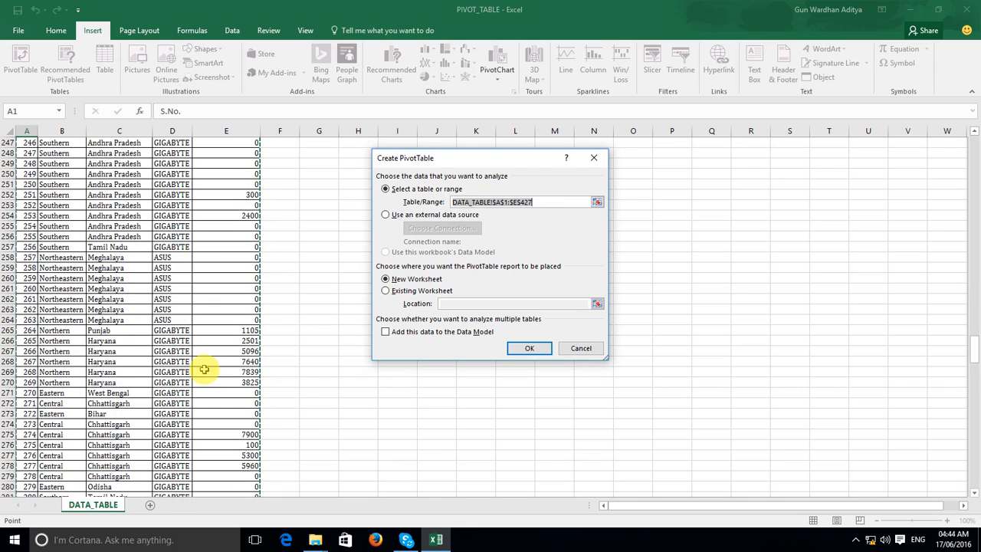
scroll(203, 360, down, 20)
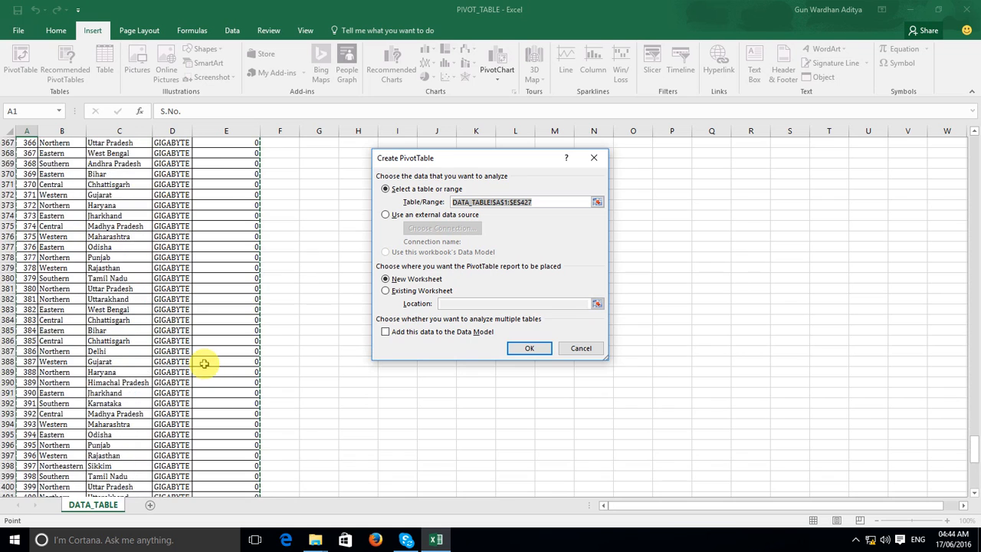
scroll(203, 361, down, 19)
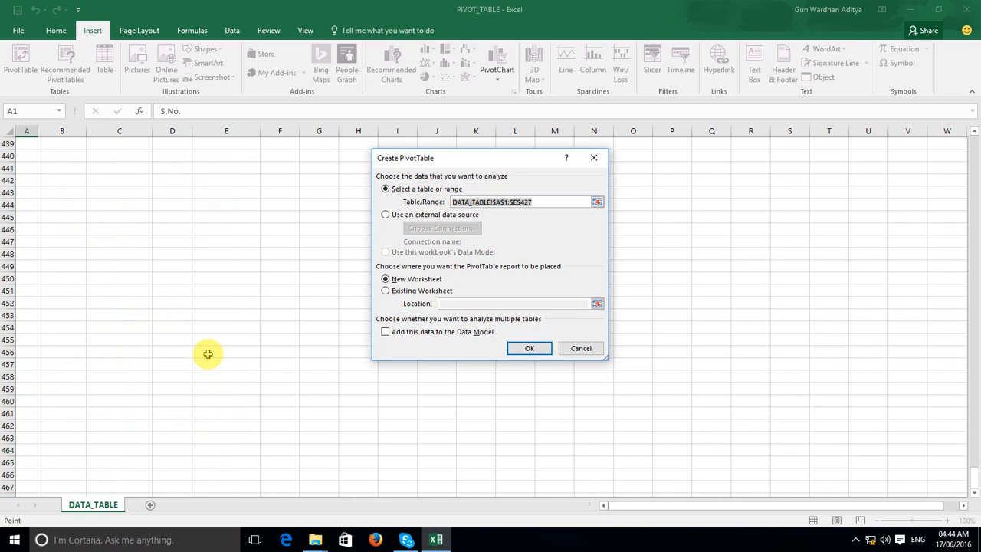
scroll(207, 354, up, 8)
scroll(208, 354, up, 17)
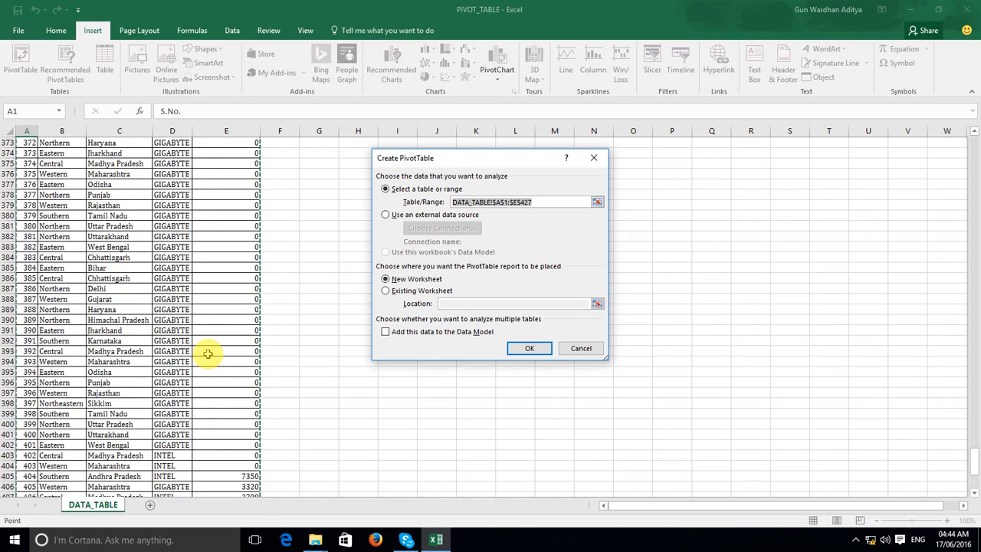
scroll(207, 354, up, 20)
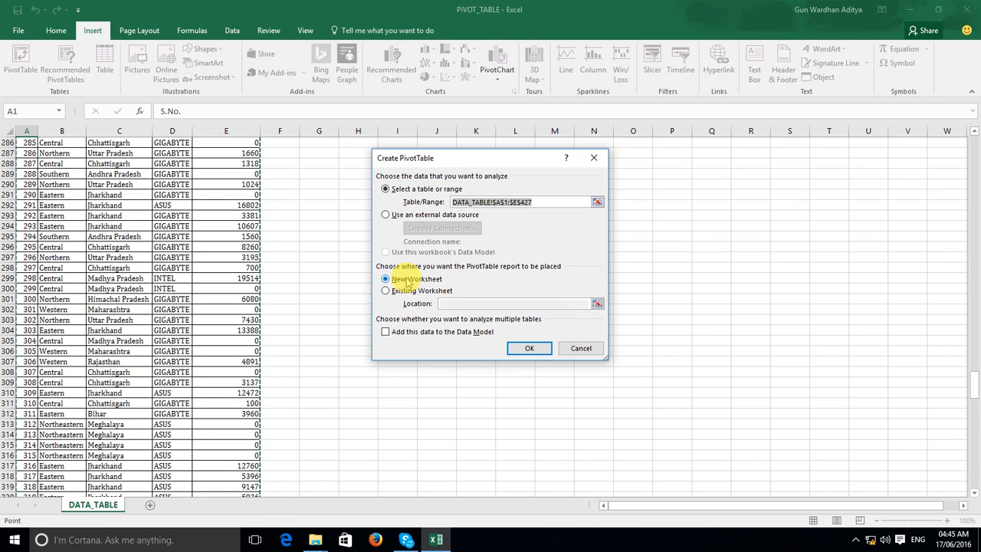
click(530, 349)
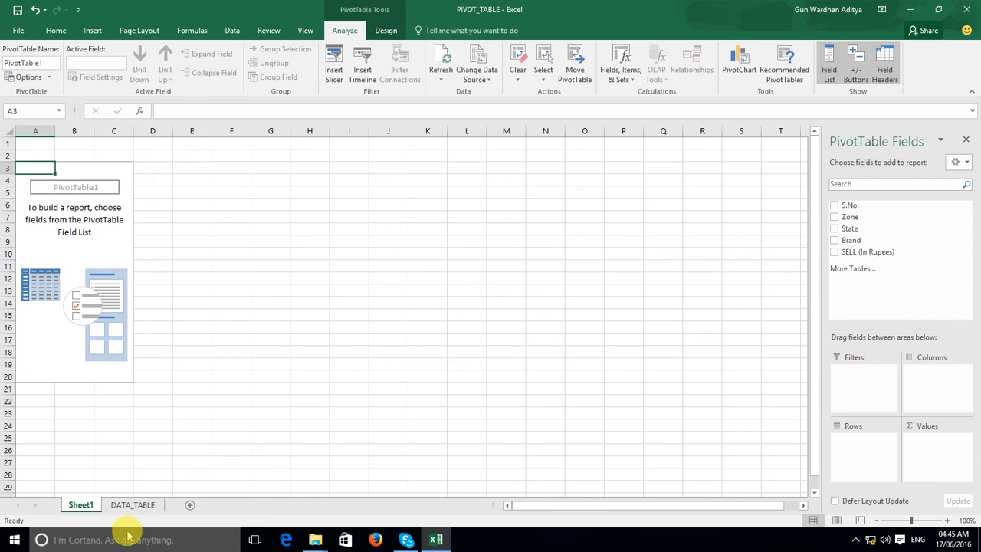
Step: Rename the new pivot worksheet as PIVOT_TABLE
right_click(90, 499)
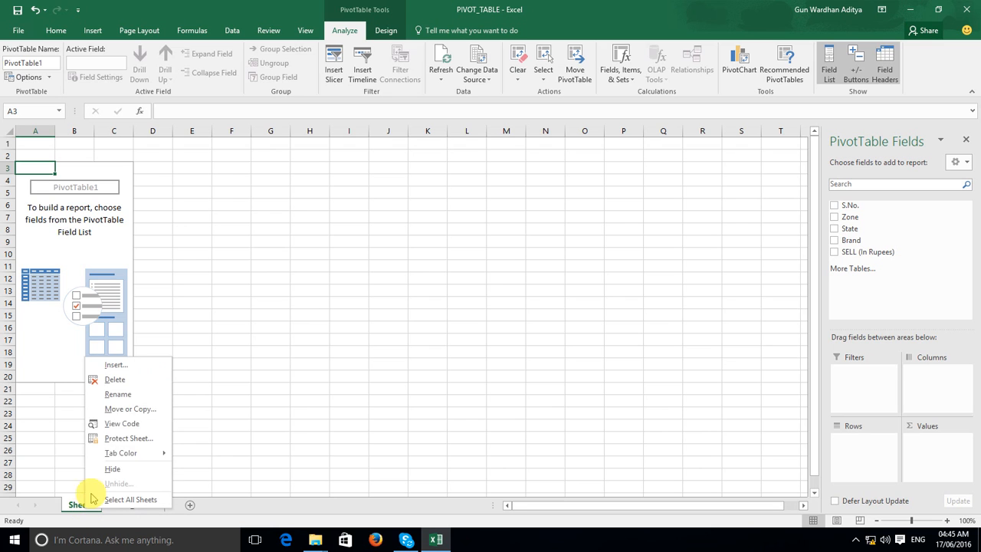
click(138, 397)
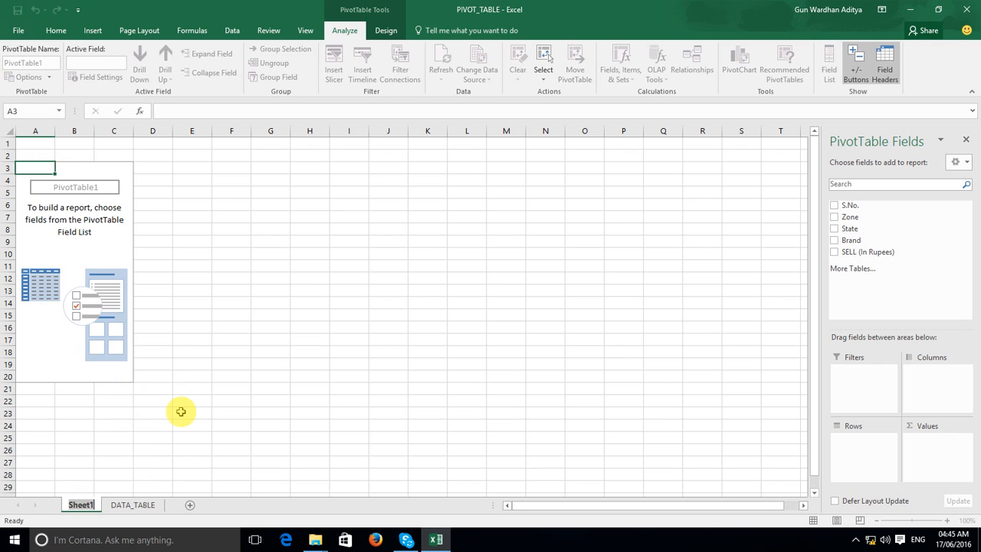
text(PI)
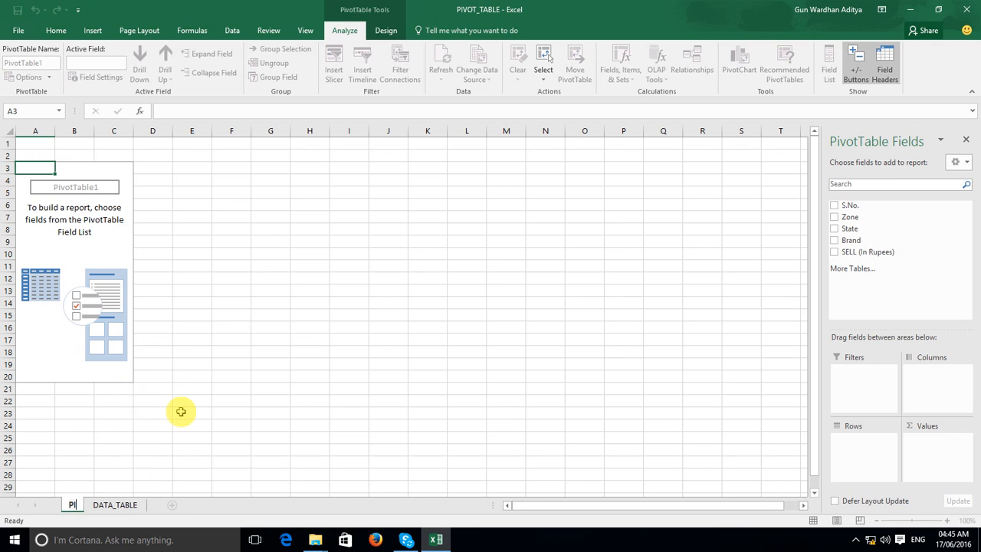
text(VOT_)
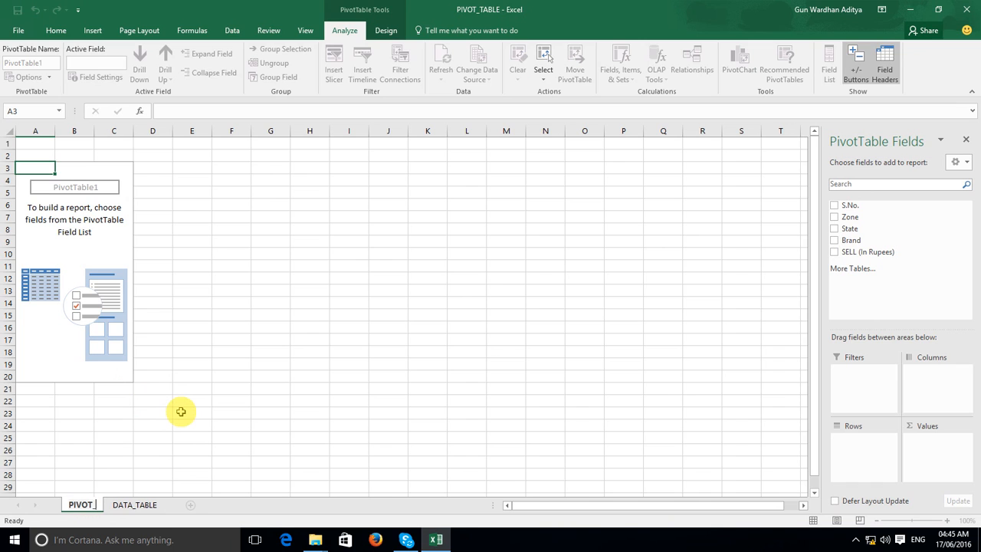
text(TA)
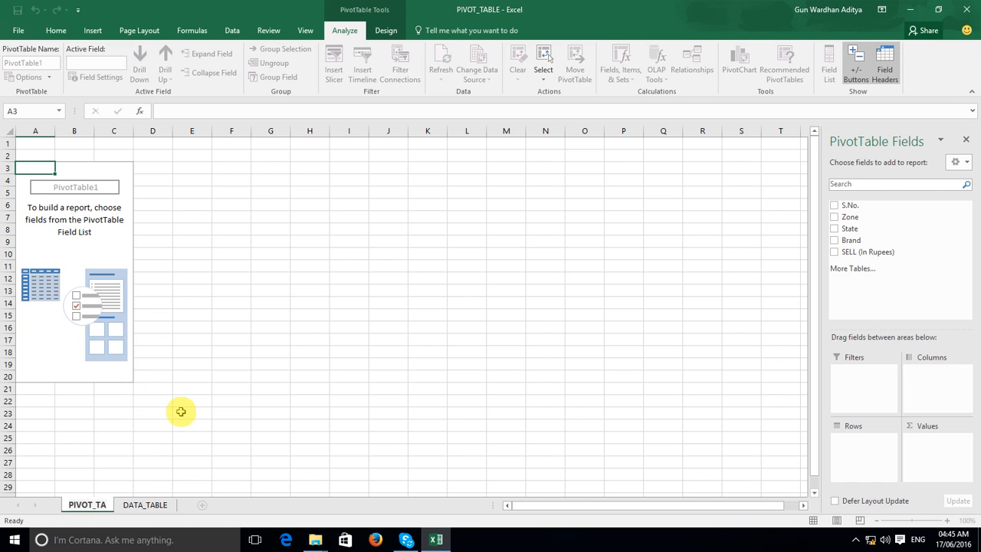
text(BLE)
key(Return)
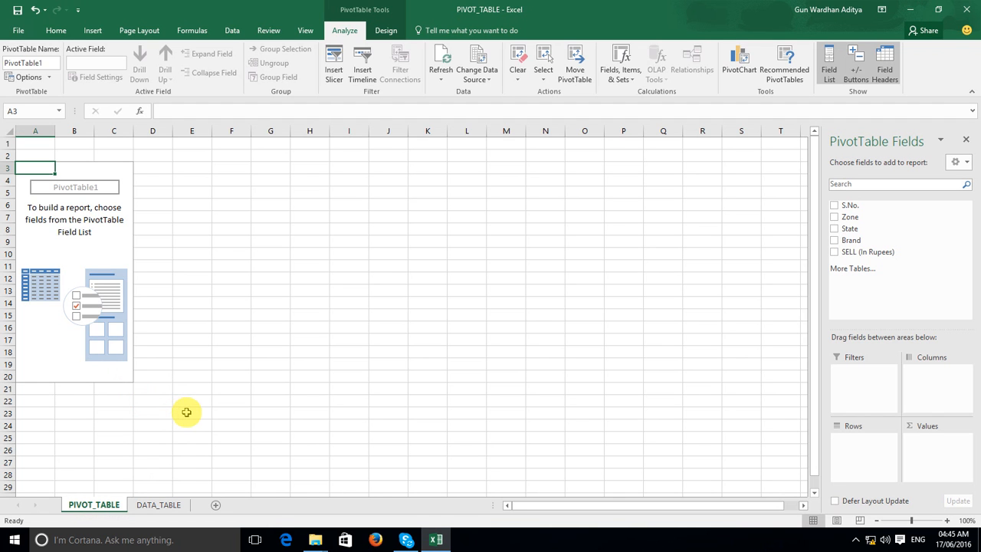
Step: After a look at the DATA_TABLE sheet, add Zone as the pivot table's rows and SELL (In Rupees) as its summed values
click(157, 505)
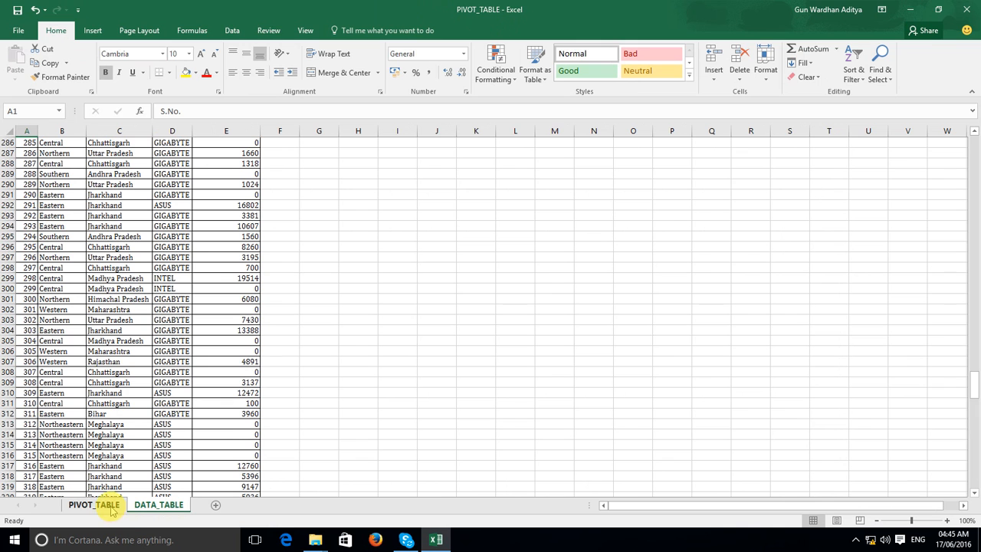
scroll(181, 416, up, 20)
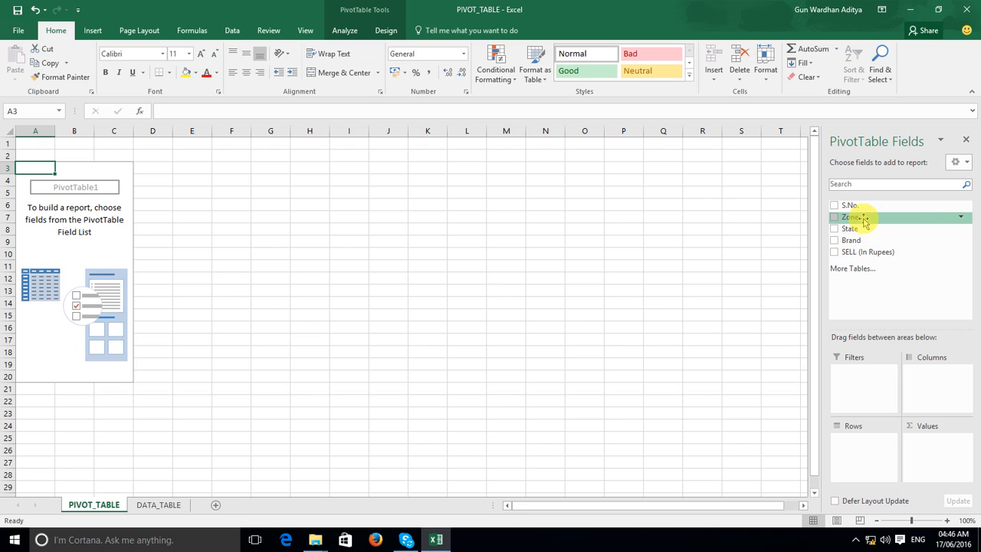
drag(856, 218, 877, 453)
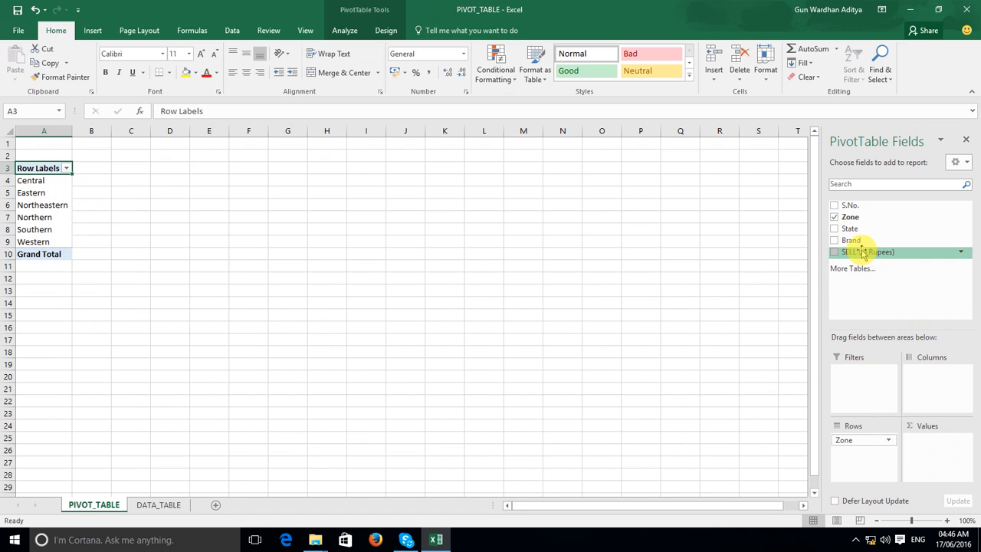
drag(868, 255, 937, 446)
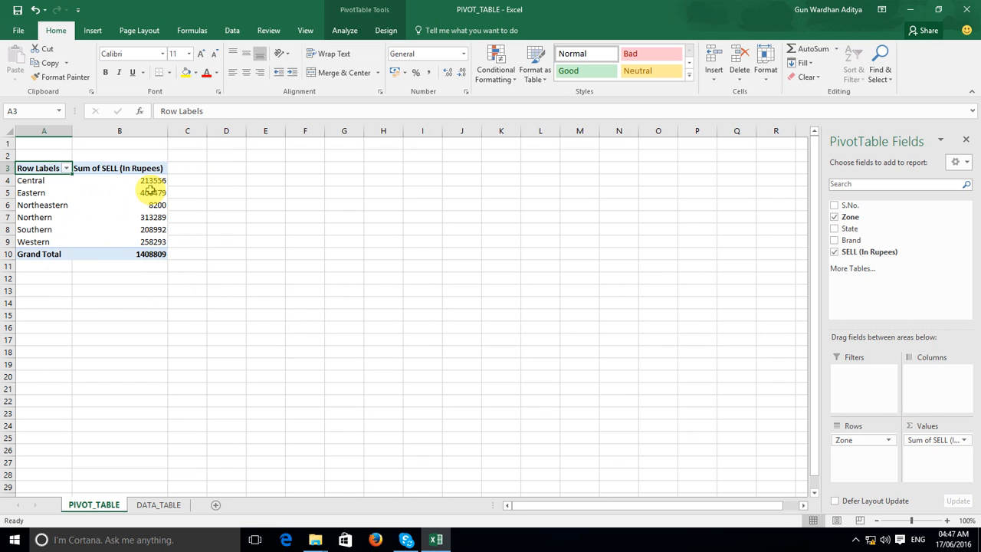
Step: Format the Sum of SELL (In Rupees) value field as Currency with the ₹ symbol and two decimal places
click(966, 443)
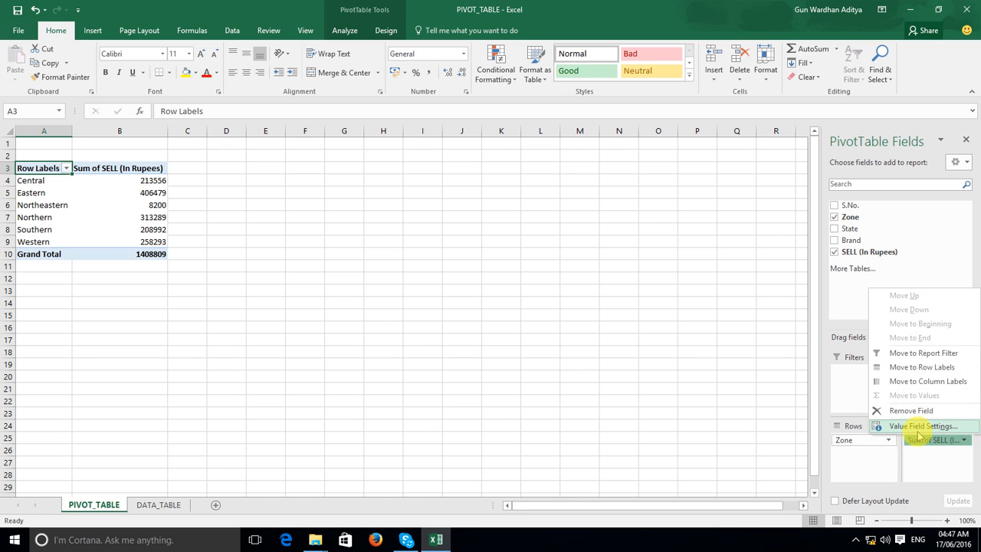
click(919, 427)
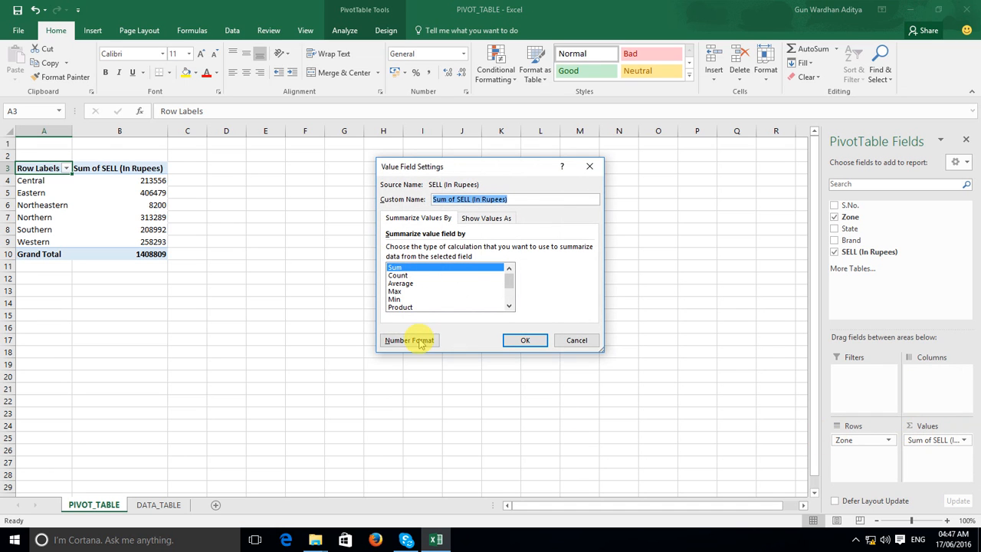
click(418, 342)
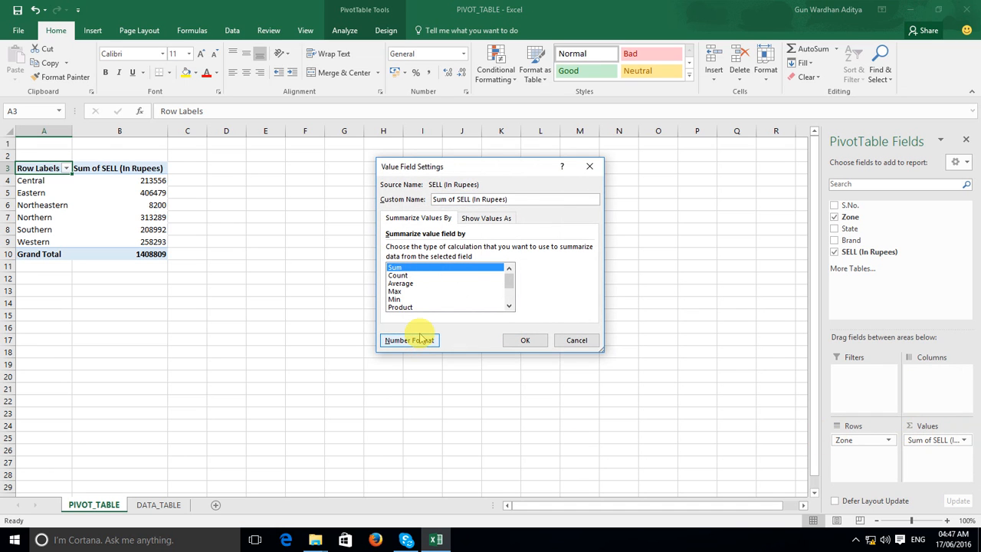
click(420, 339)
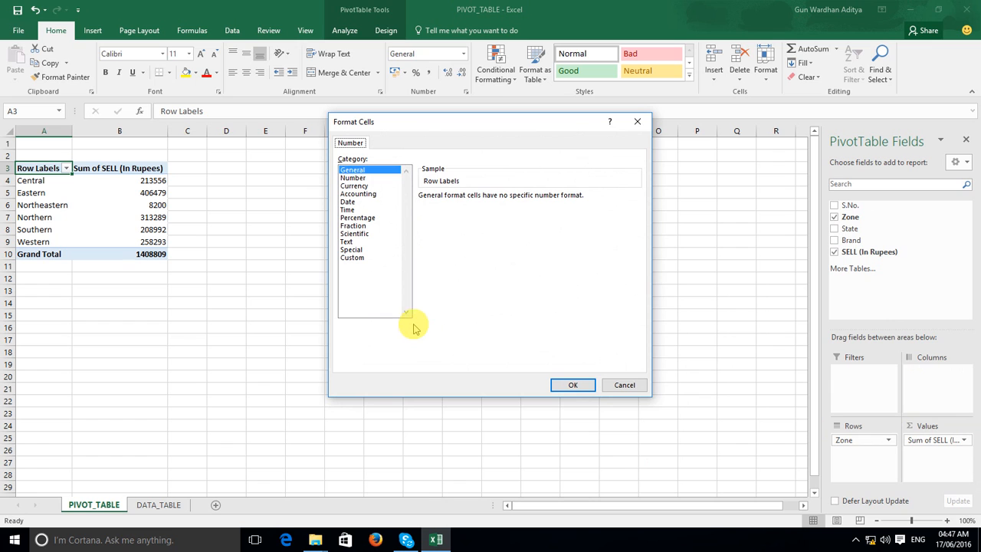
click(374, 186)
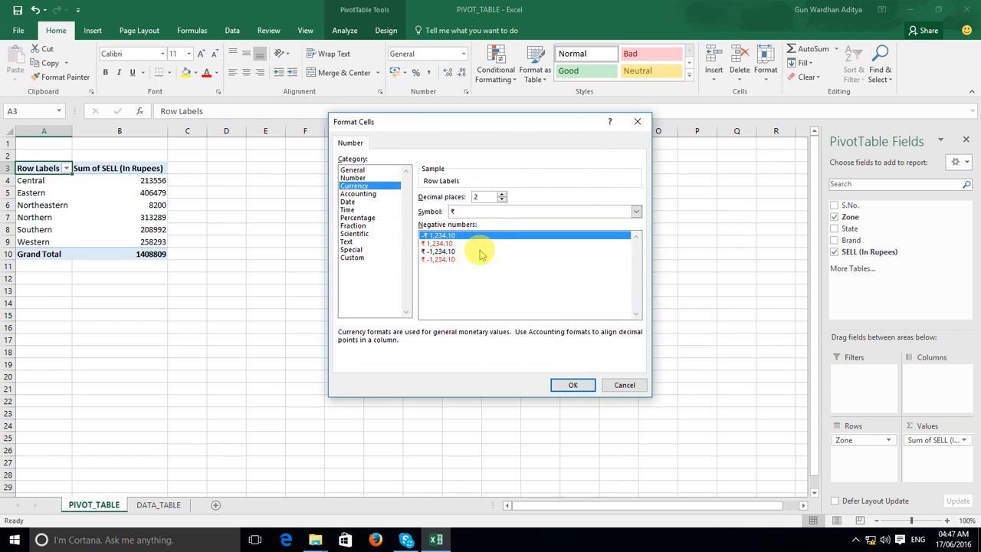
click(555, 212)
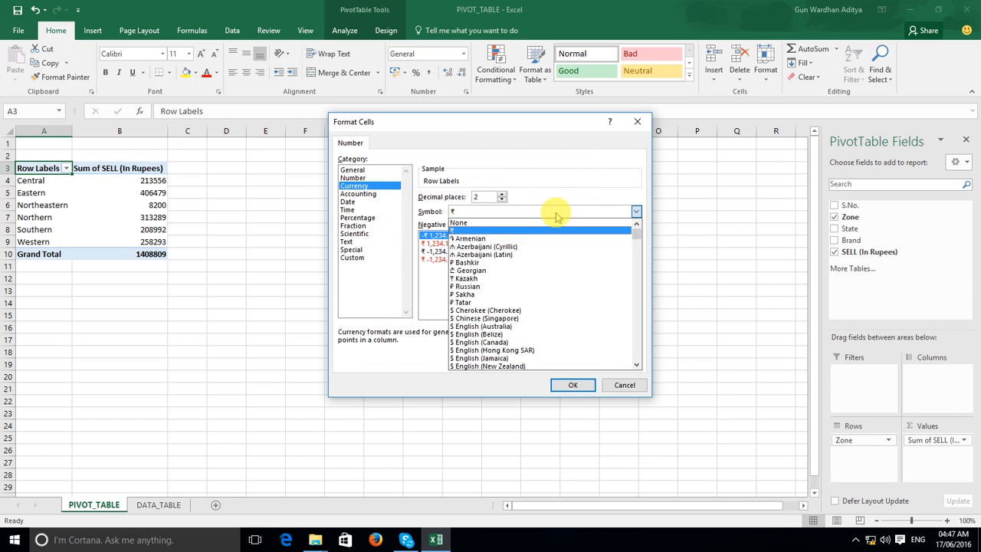
click(519, 229)
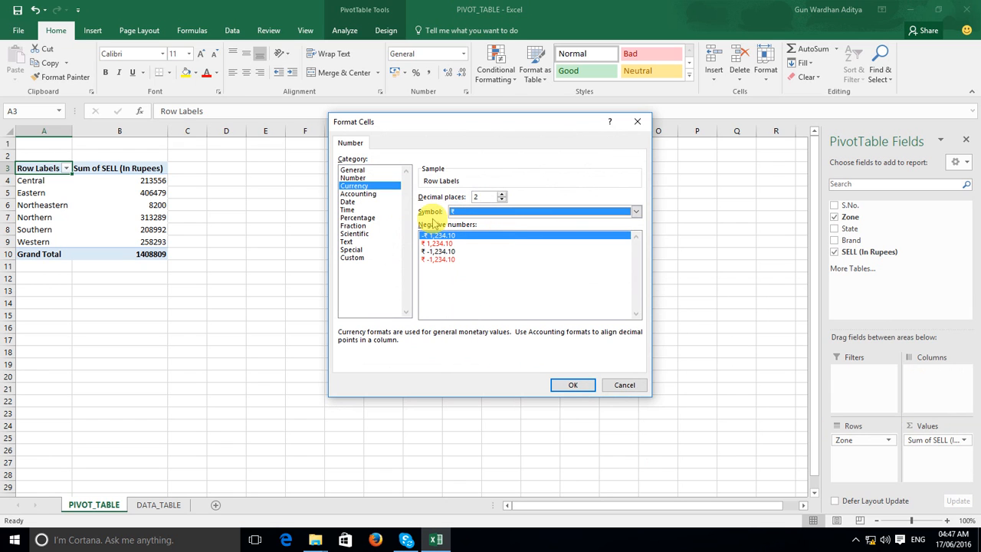
click(570, 385)
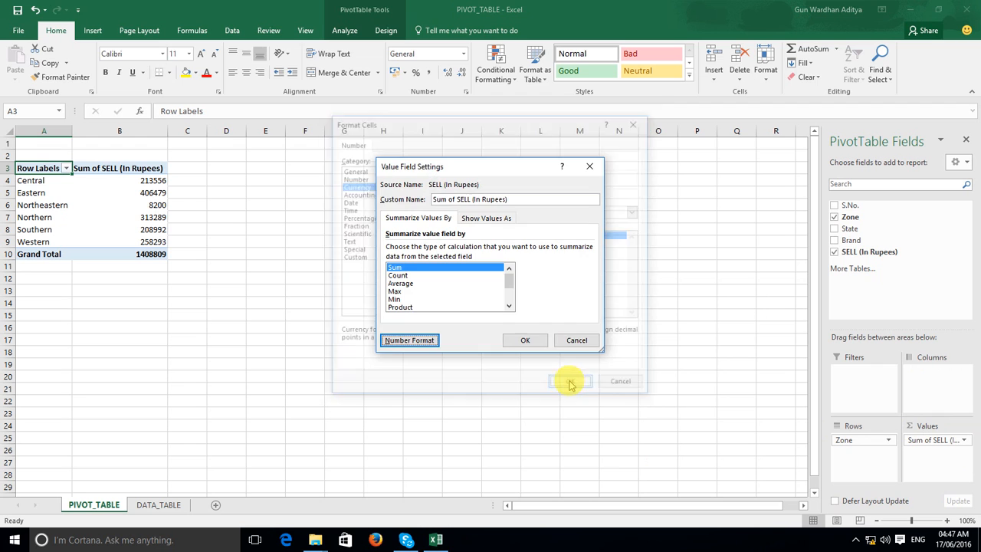
click(526, 342)
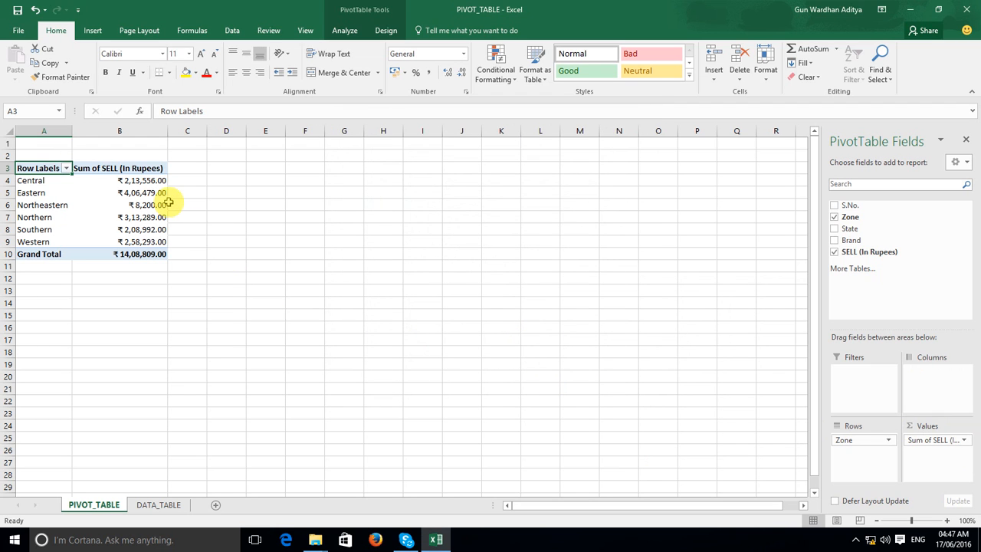
Step: Add the State field to the pivot table's rows beneath Zone and look through the expanded list
mouse_move(166, 189)
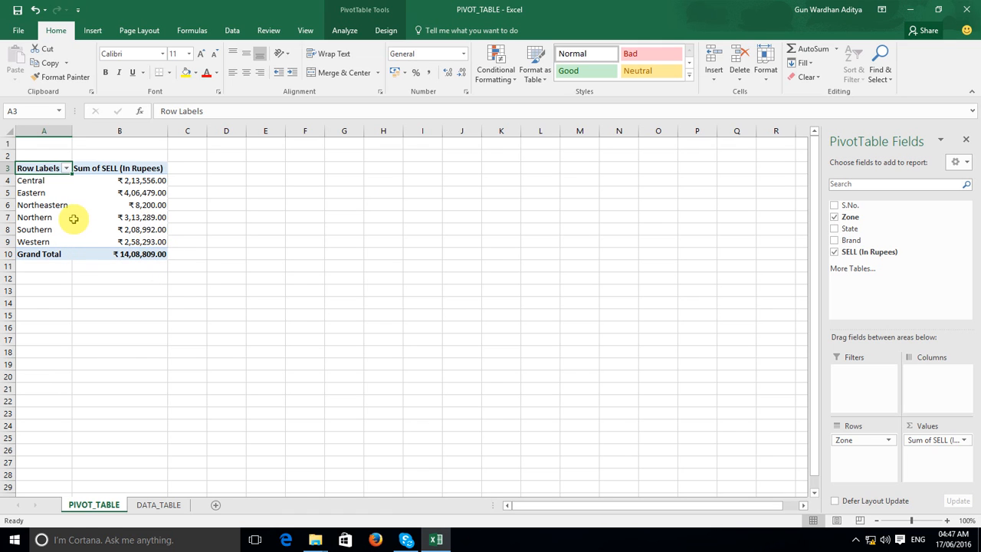
mouse_move(78, 221)
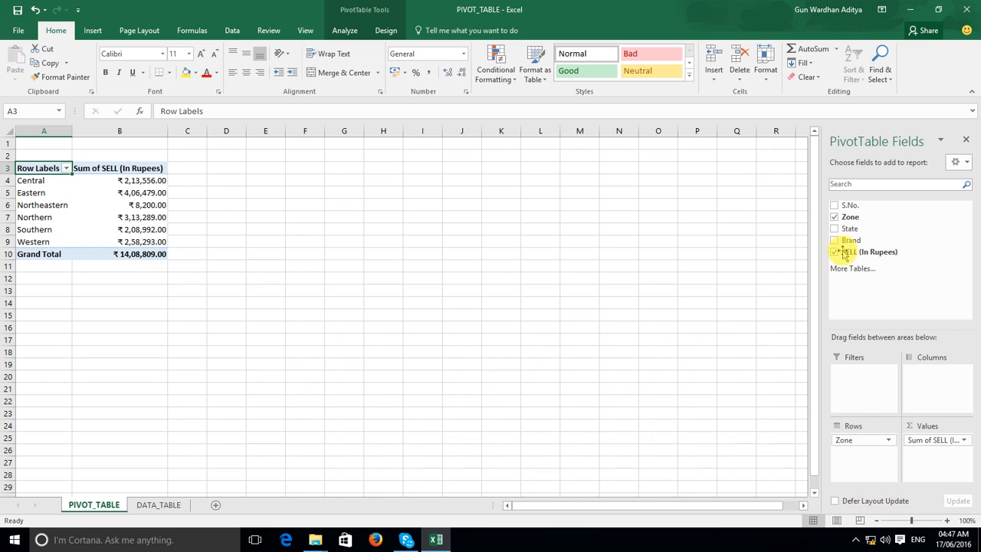
drag(853, 230, 866, 462)
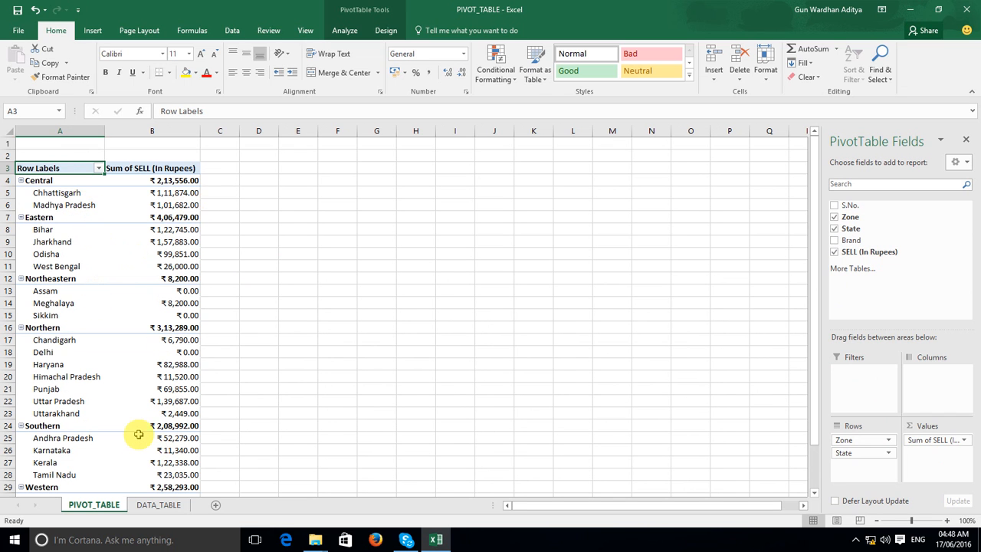
scroll(137, 433, down, 2)
scroll(138, 434, down, 2)
scroll(137, 434, up, 4)
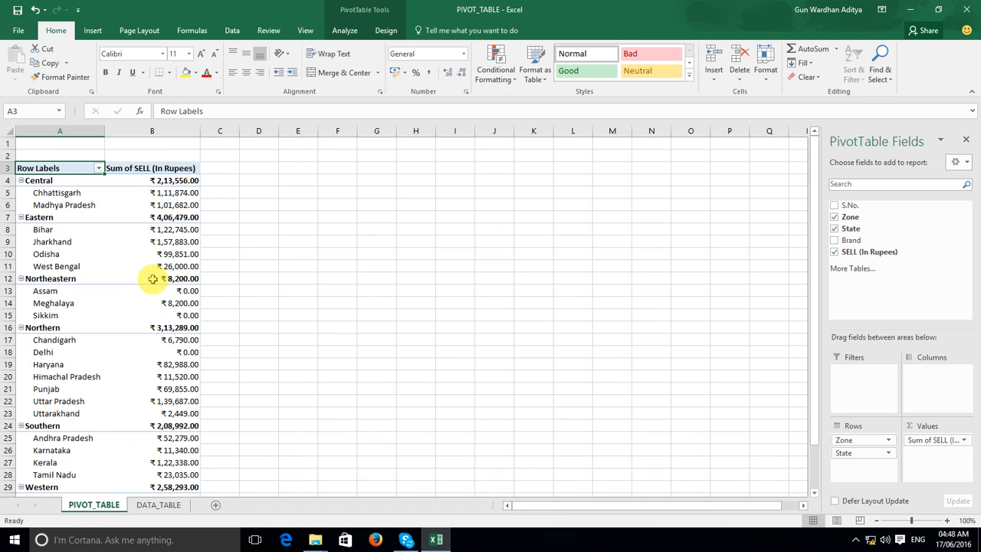
Step: Add the Brand field to the pivot table's rows beneath State and look through the brand breakdown
mouse_move(153, 279)
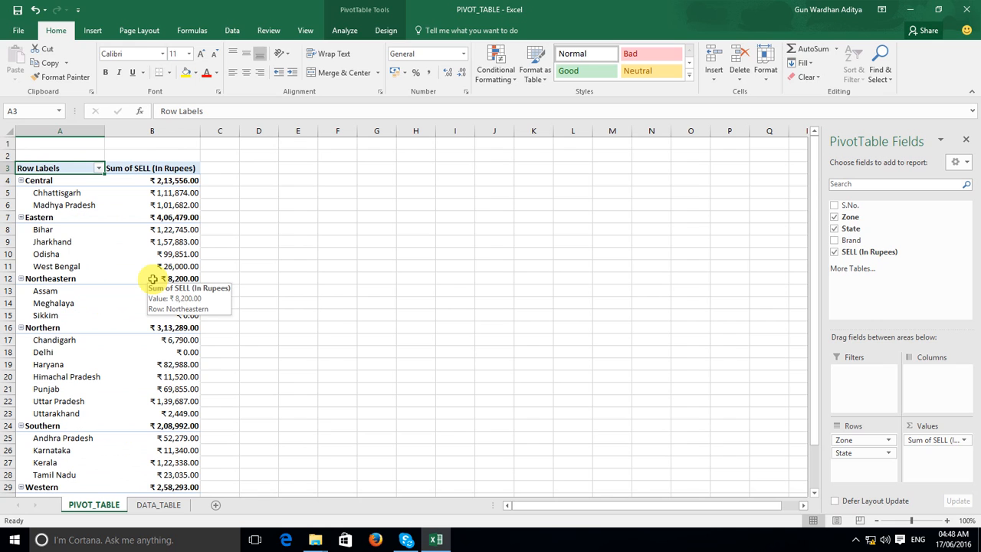
mouse_move(192, 292)
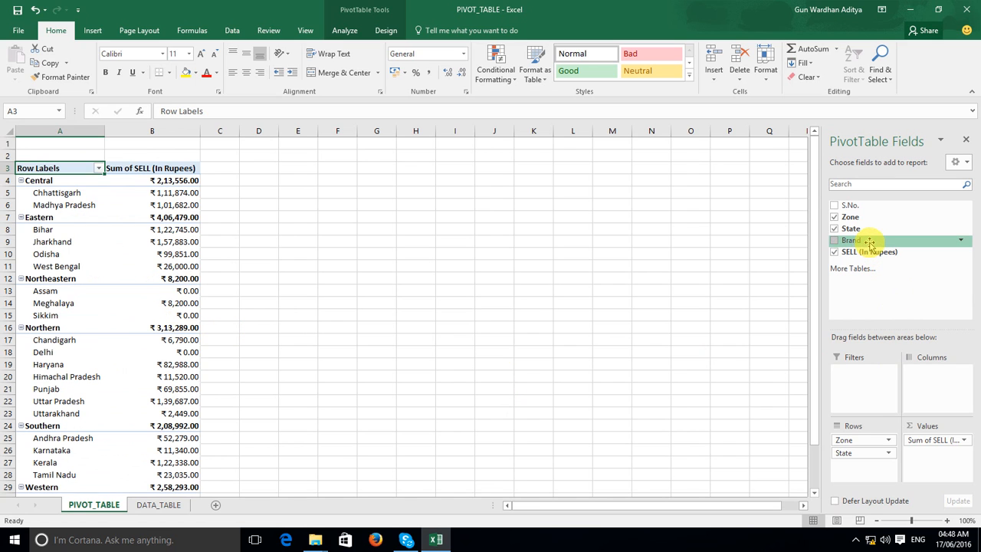
drag(870, 239, 885, 461)
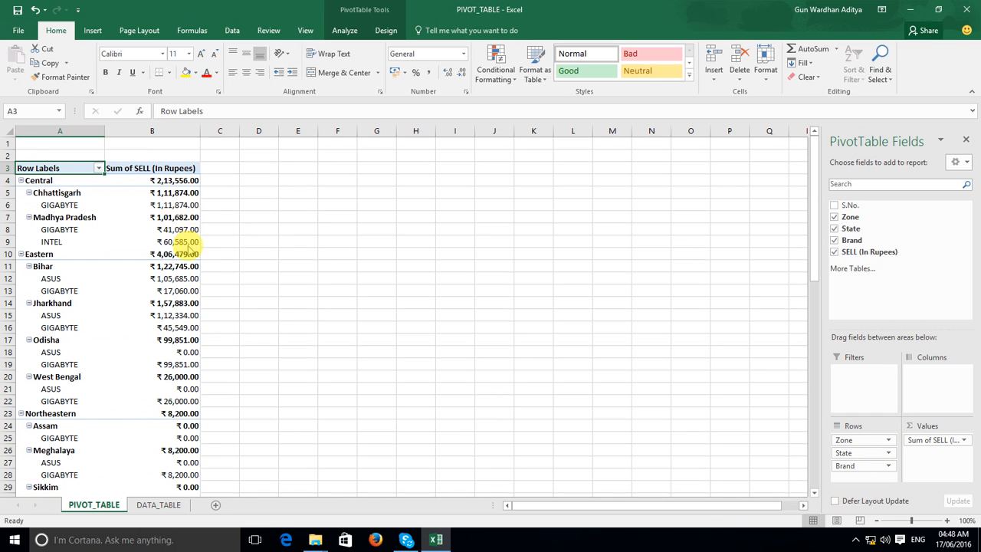
scroll(138, 252, down, 6)
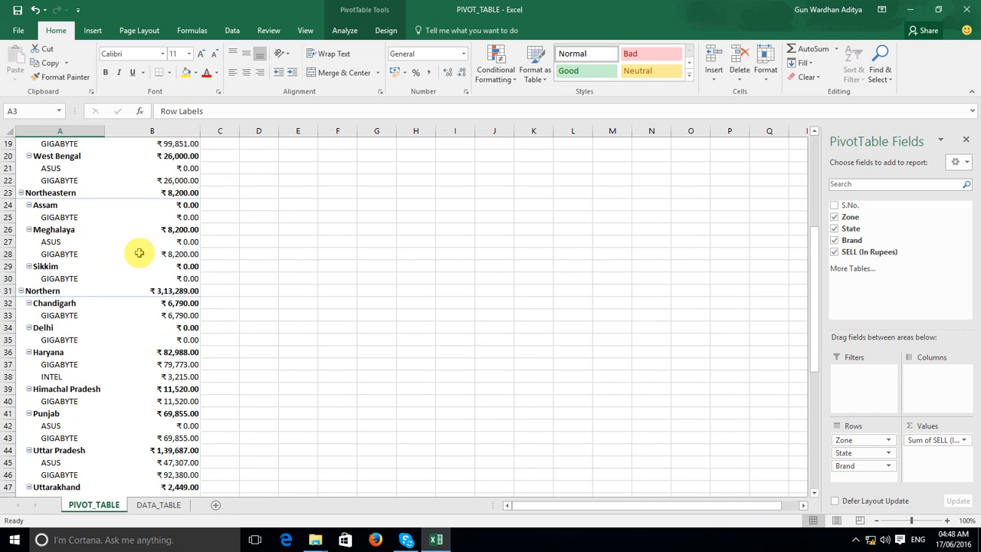
scroll(138, 252, down, 5)
scroll(139, 252, down, 6)
scroll(139, 252, up, 17)
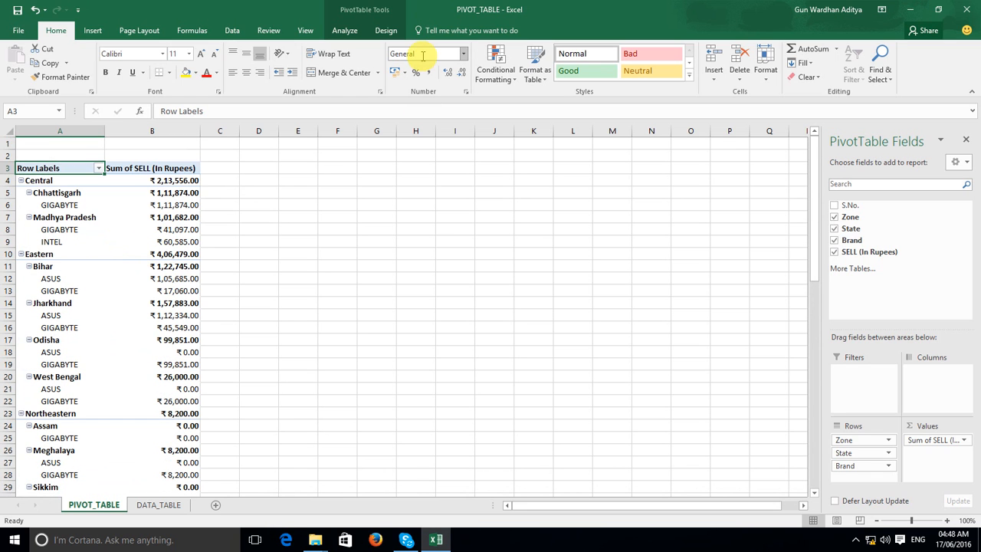
Step: Turn off all subtotals in the pivot table and check the zone and state rows
click(386, 30)
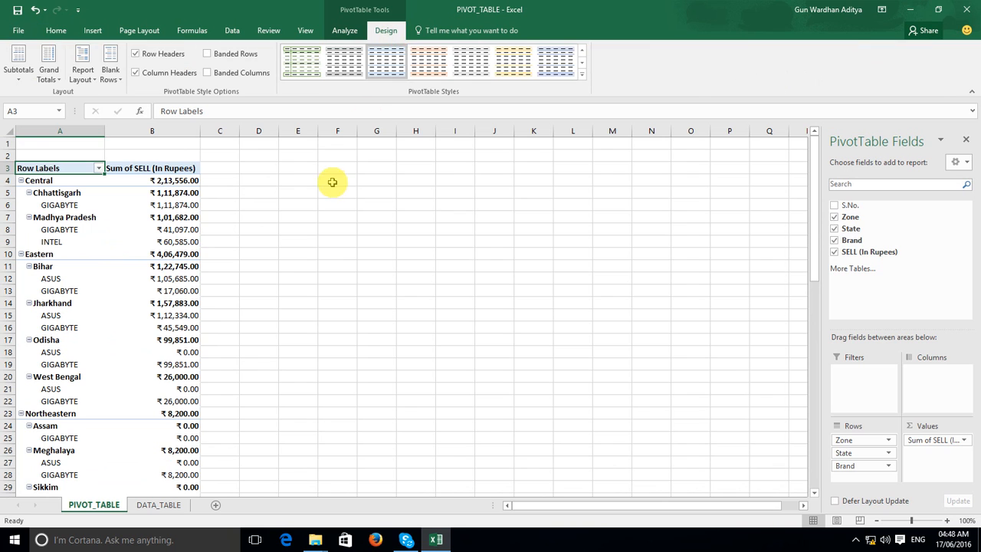
click(26, 80)
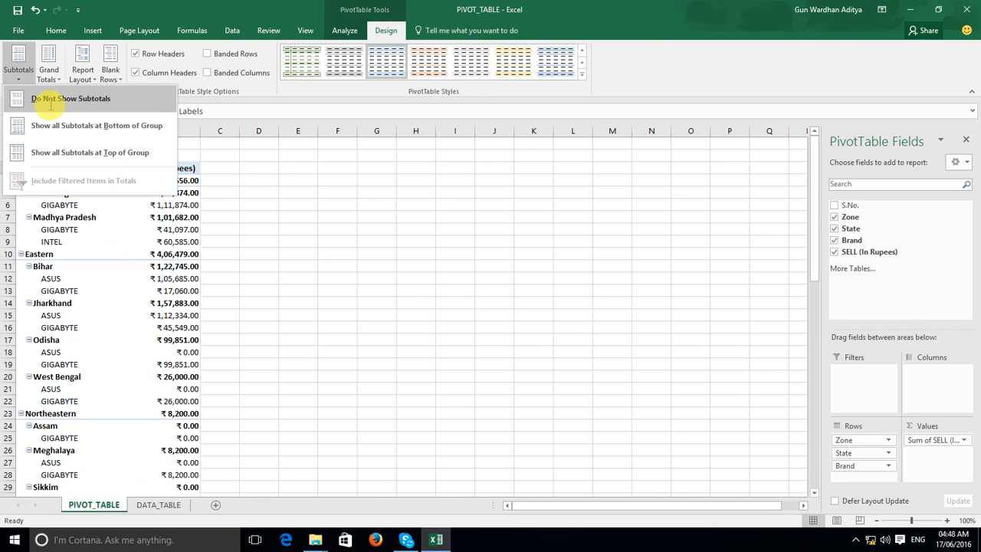
click(51, 102)
scroll(156, 230, down, 2)
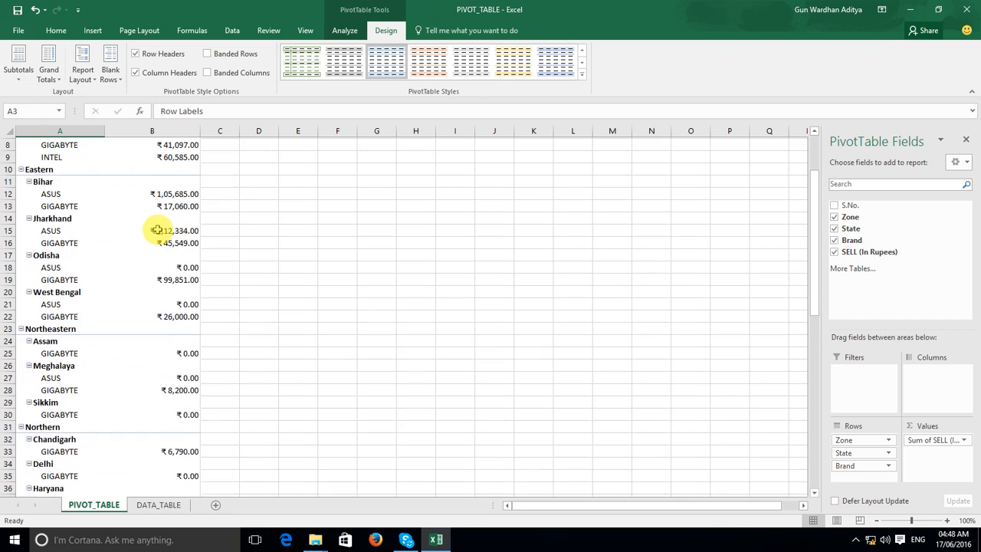
scroll(156, 230, down, 2)
scroll(157, 229, up, 4)
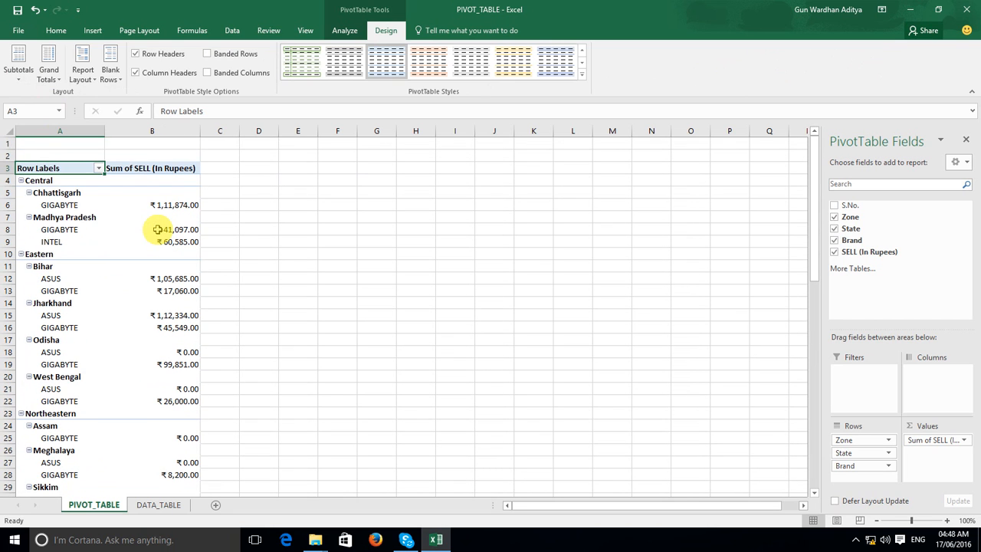
Step: Switch the pivot table's report layout to tabular form and review it down to the Grand Total row
click(91, 83)
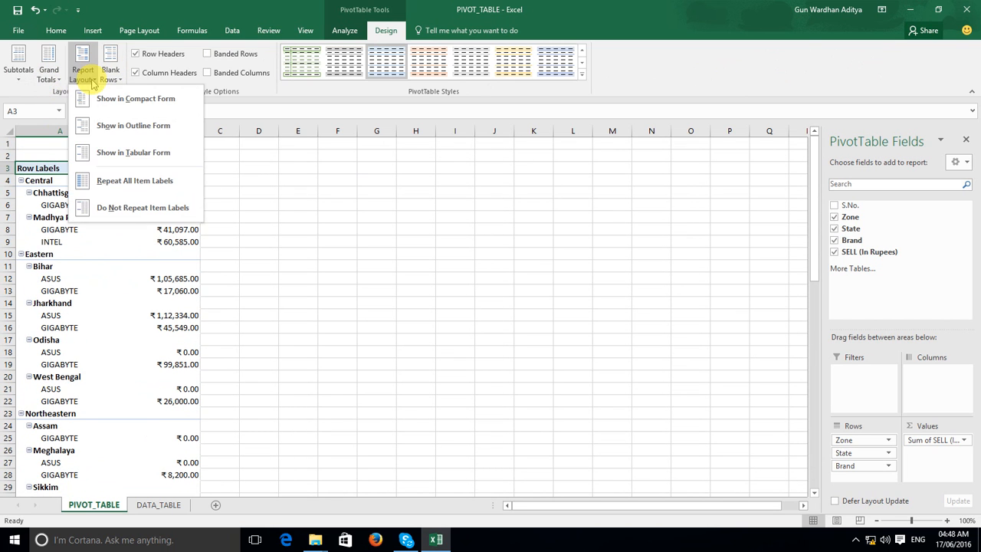
click(148, 152)
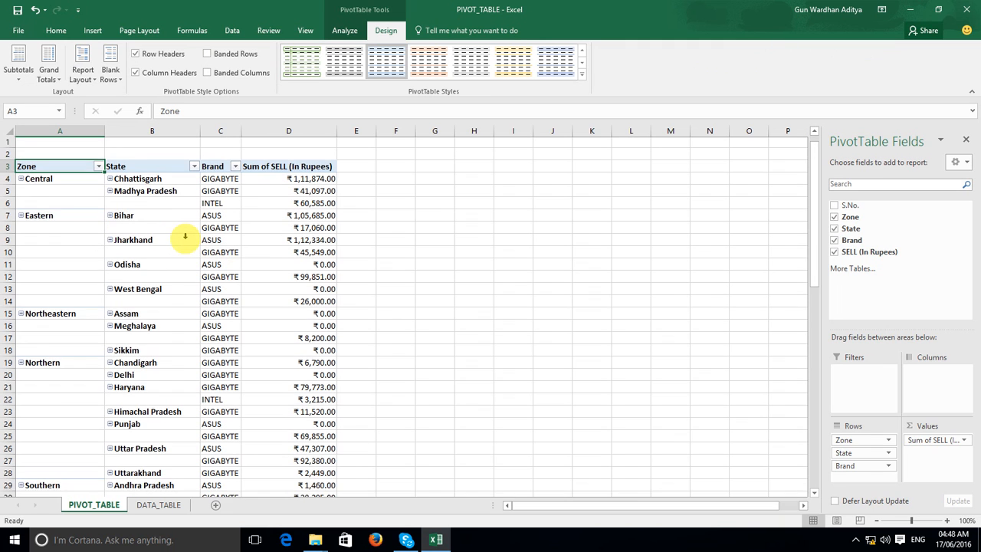
scroll(188, 244, down, 6)
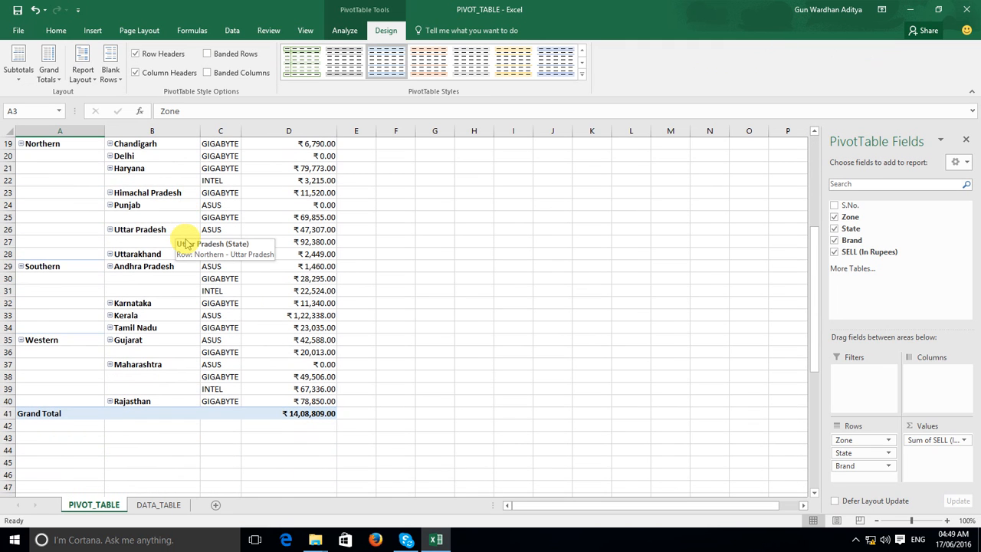
click(414, 221)
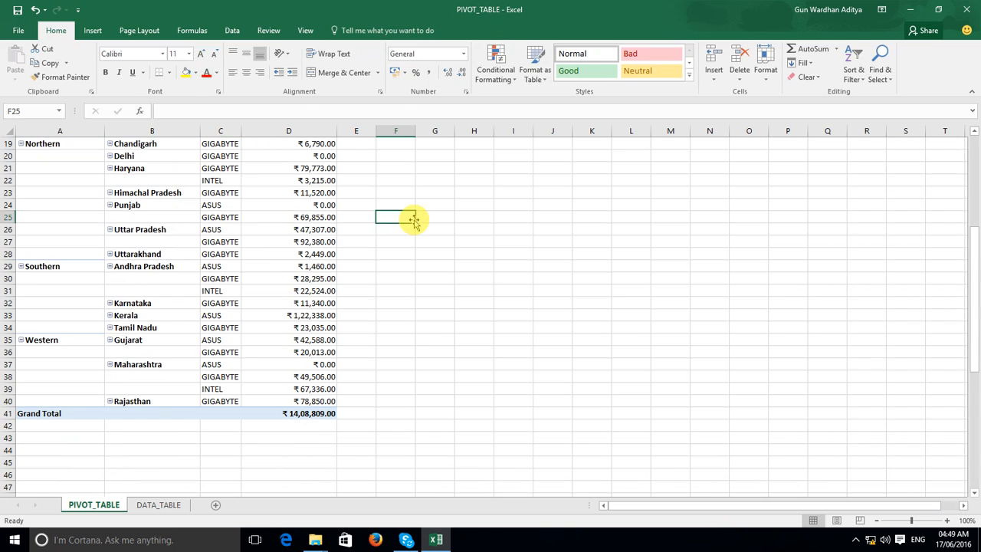
scroll(414, 220, up, 6)
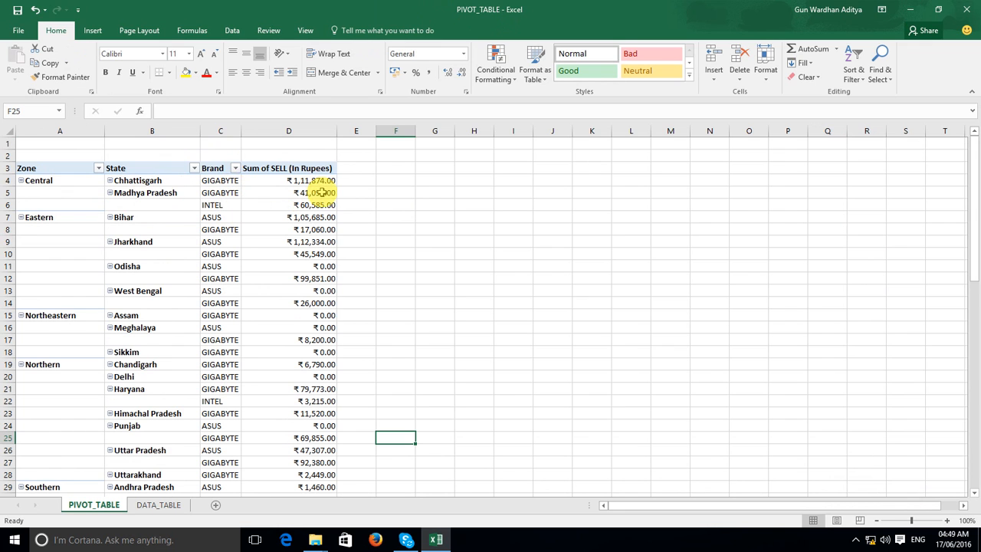
scroll(161, 268, down, 10)
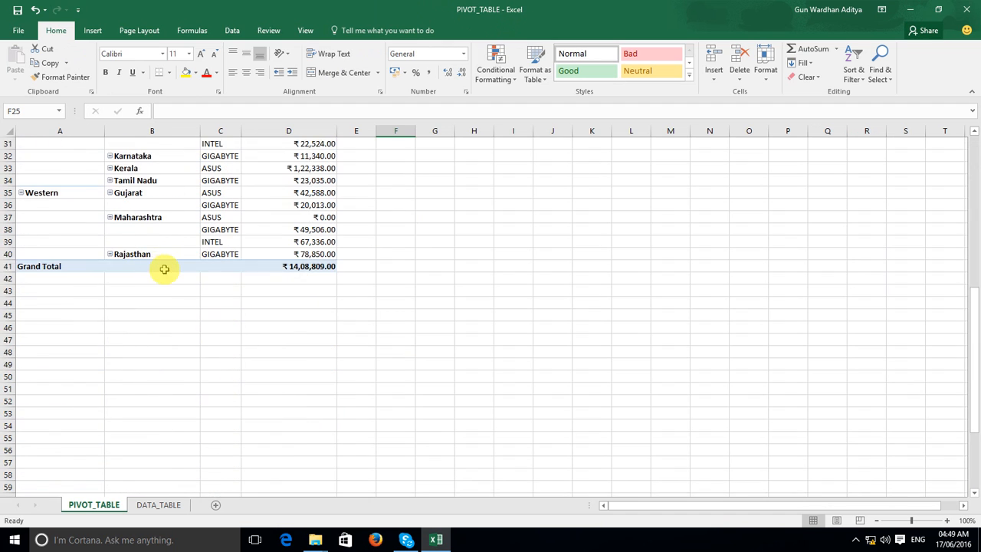
scroll(164, 269, up, 10)
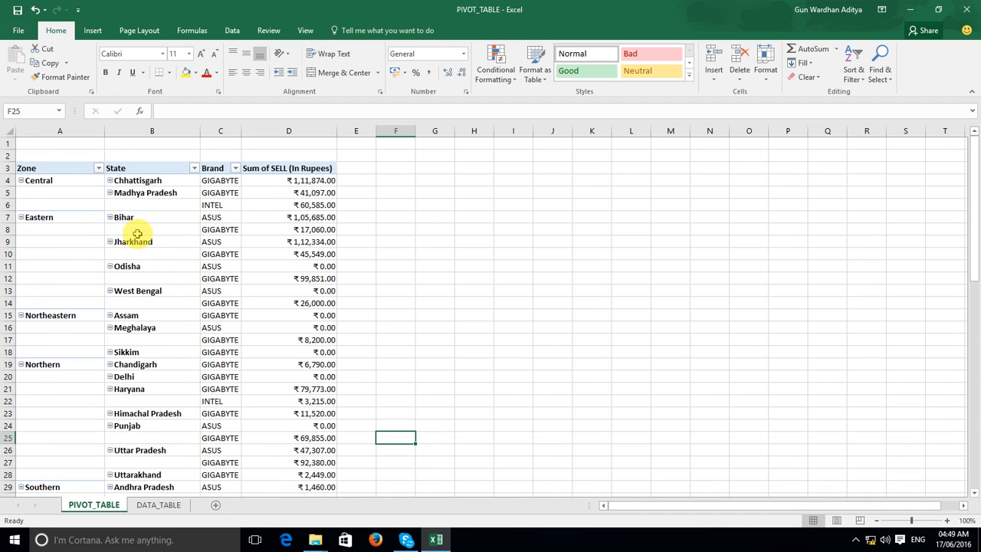
scroll(187, 278, down, 5)
scroll(186, 278, up, 5)
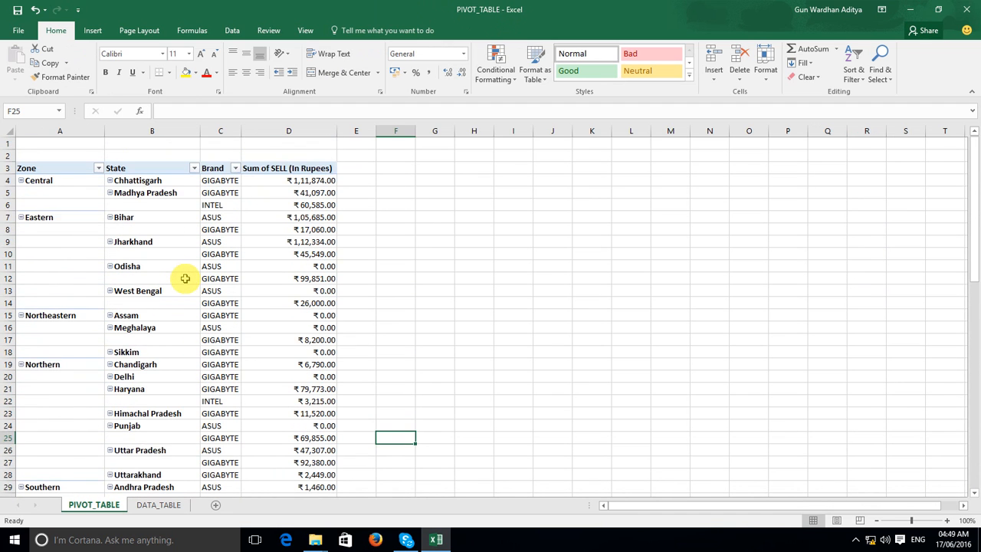
Step: Apply the Pivot Style Dark 7 style to the pivot table and turn on banded rows
click(251, 231)
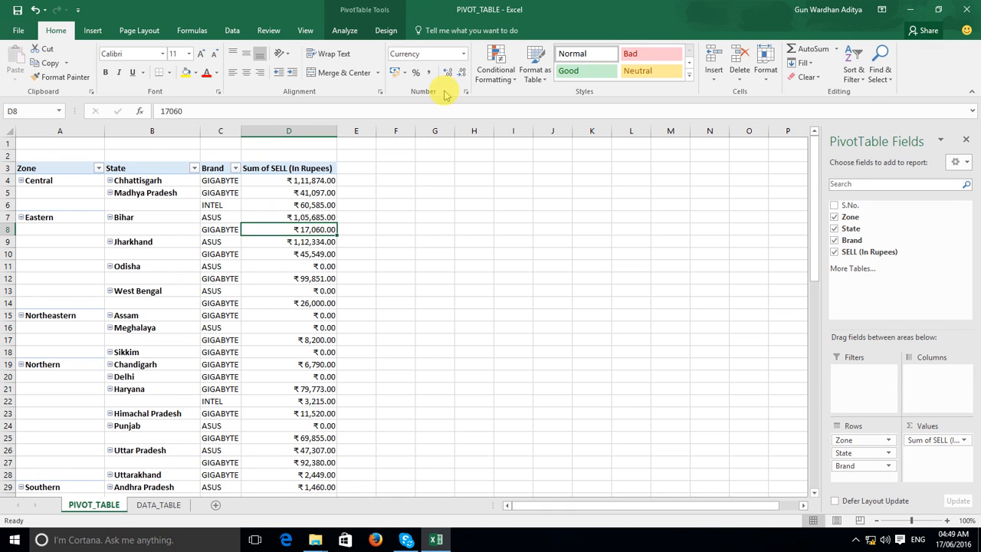
click(387, 31)
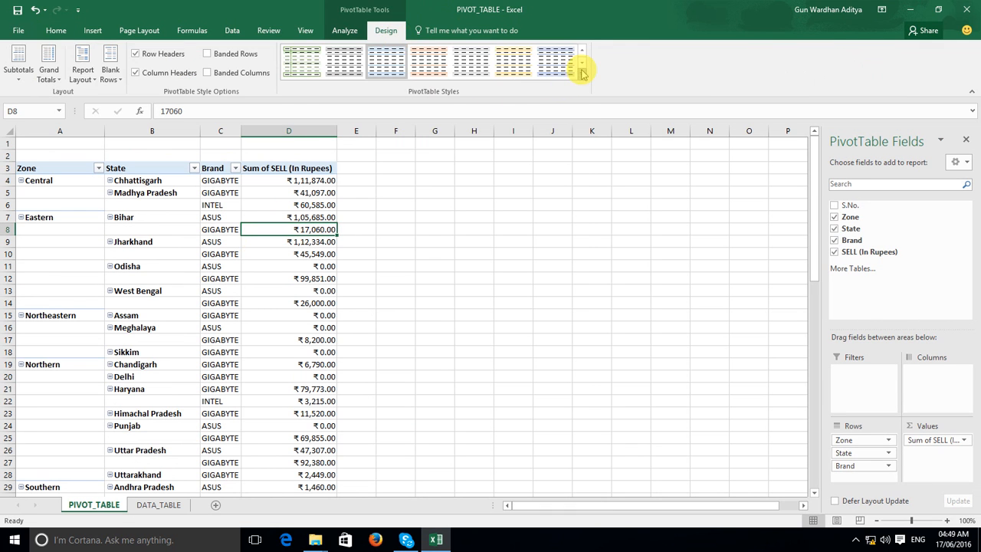
click(582, 79)
drag(584, 191, 583, 368)
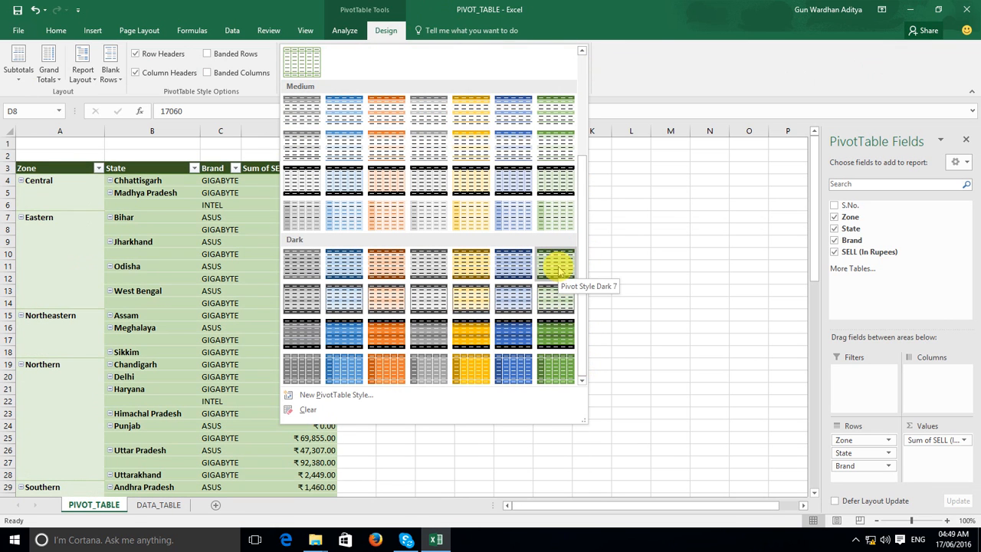
click(559, 270)
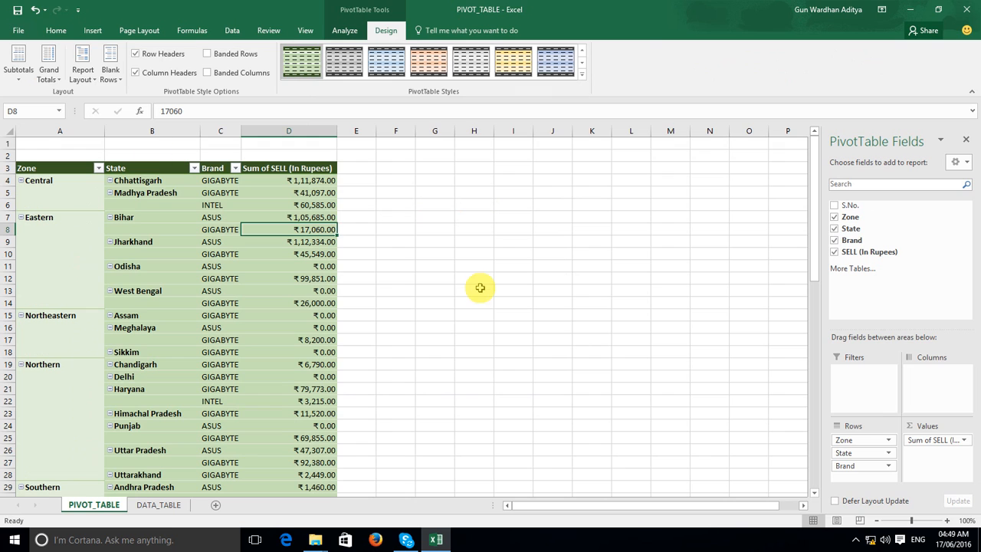
click(207, 54)
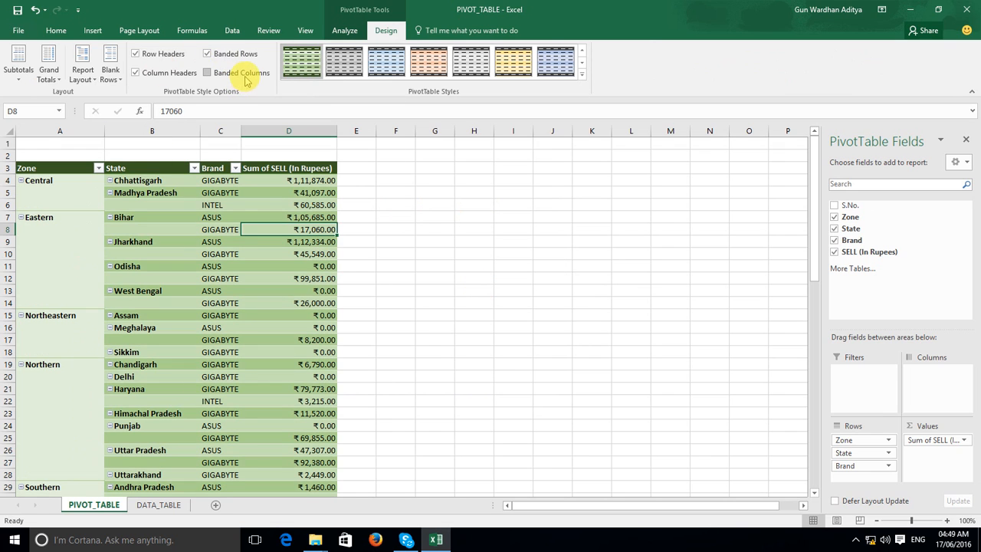
Step: Turn on banded columns for the pivot table and review the formatted report down to the Grand Total row
click(246, 74)
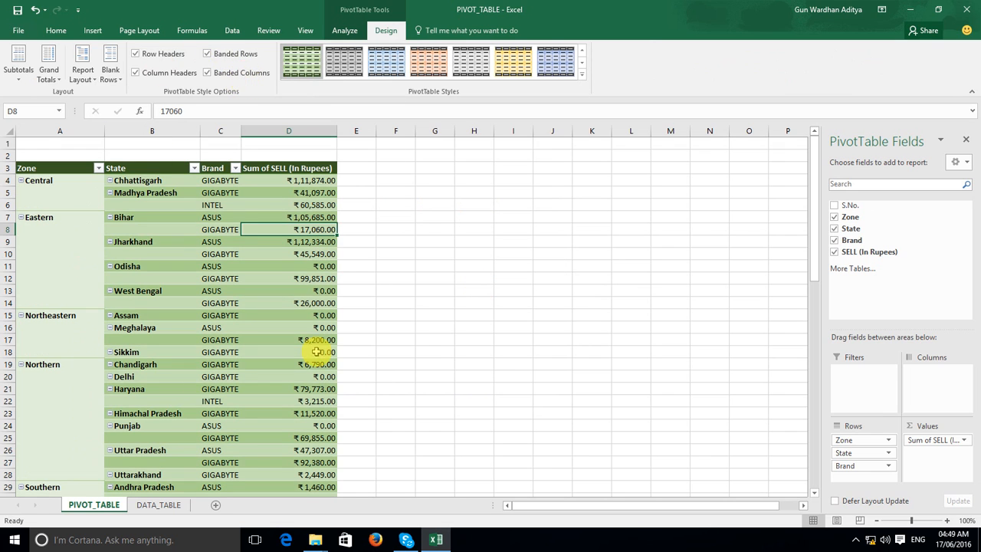
click(260, 314)
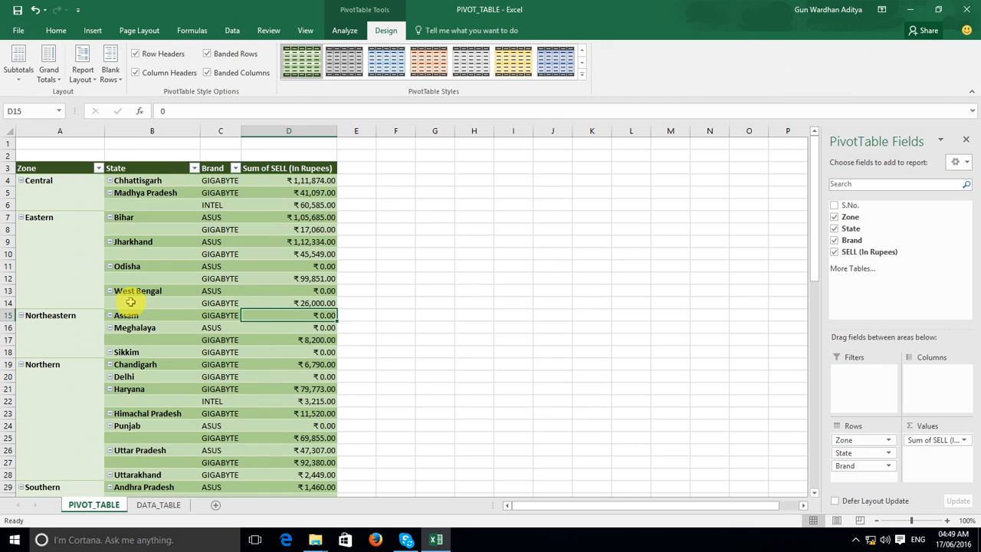
scroll(119, 299, down, 7)
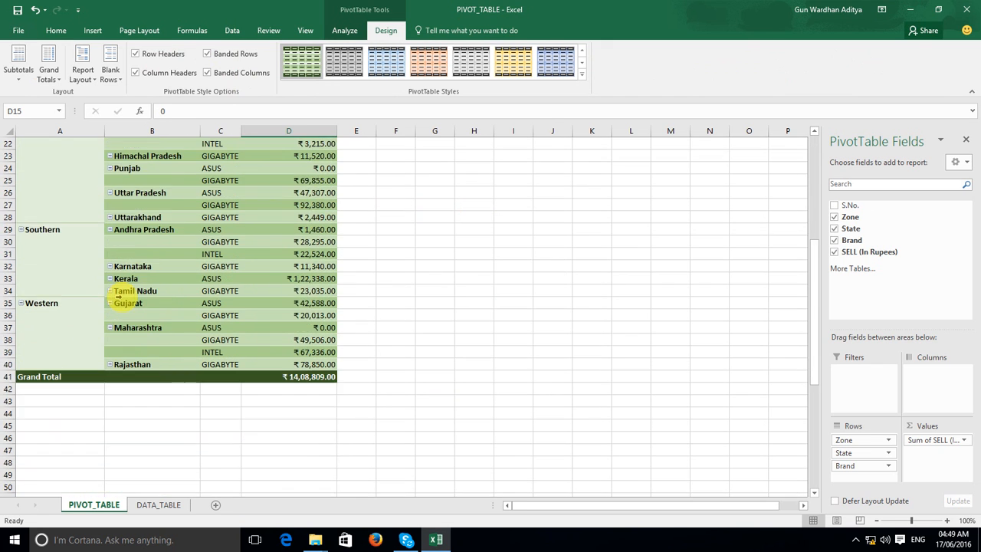
scroll(119, 297, up, 4)
scroll(119, 297, up, 3)
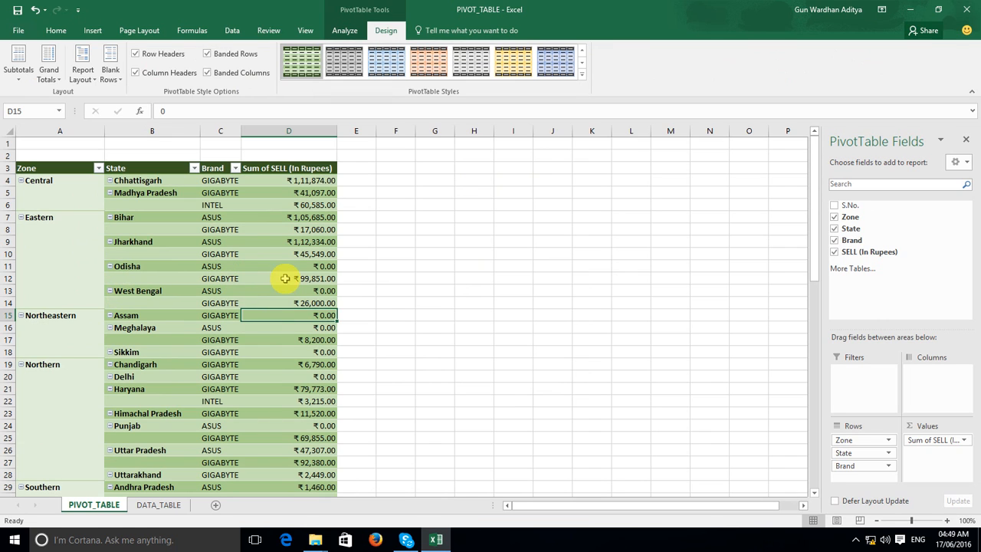
mouse_move(271, 303)
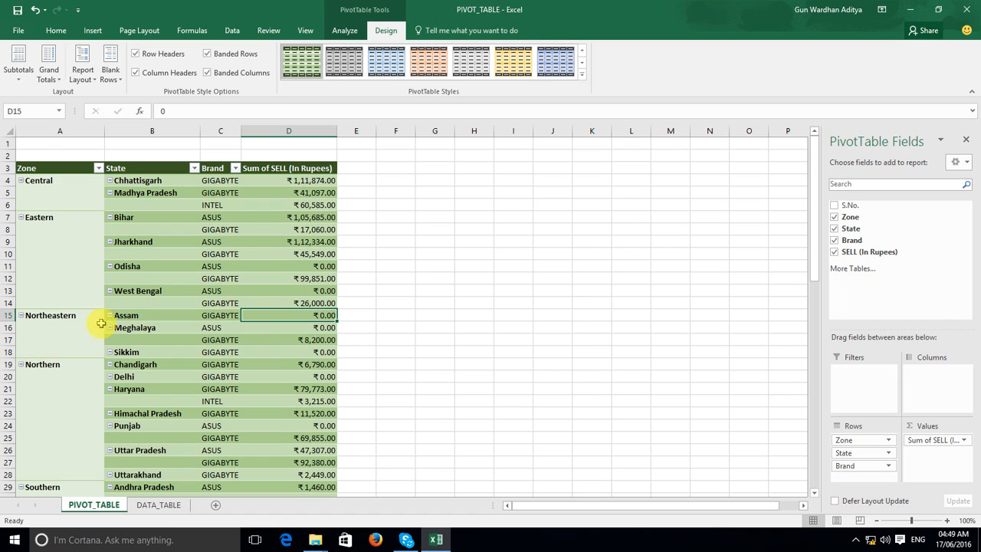
mouse_move(249, 348)
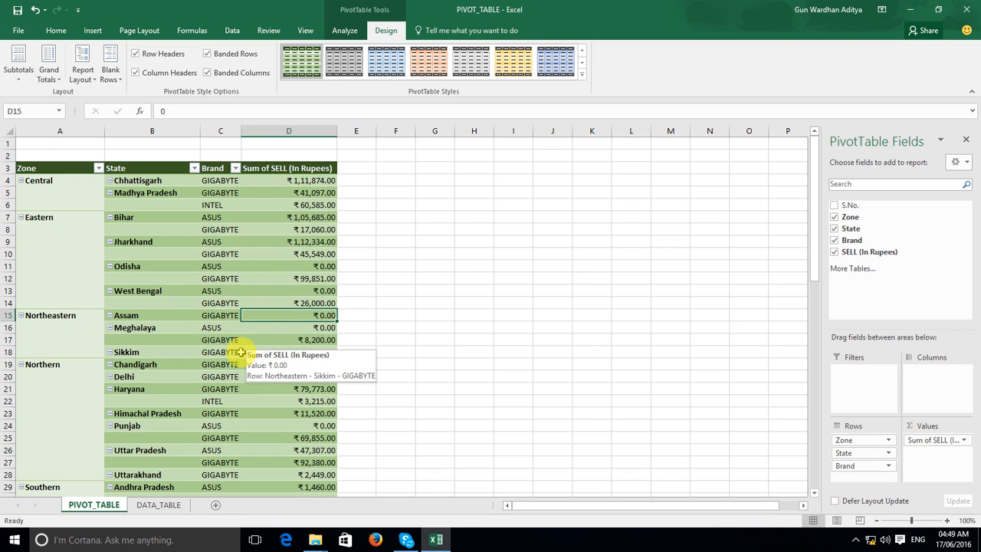
mouse_move(218, 331)
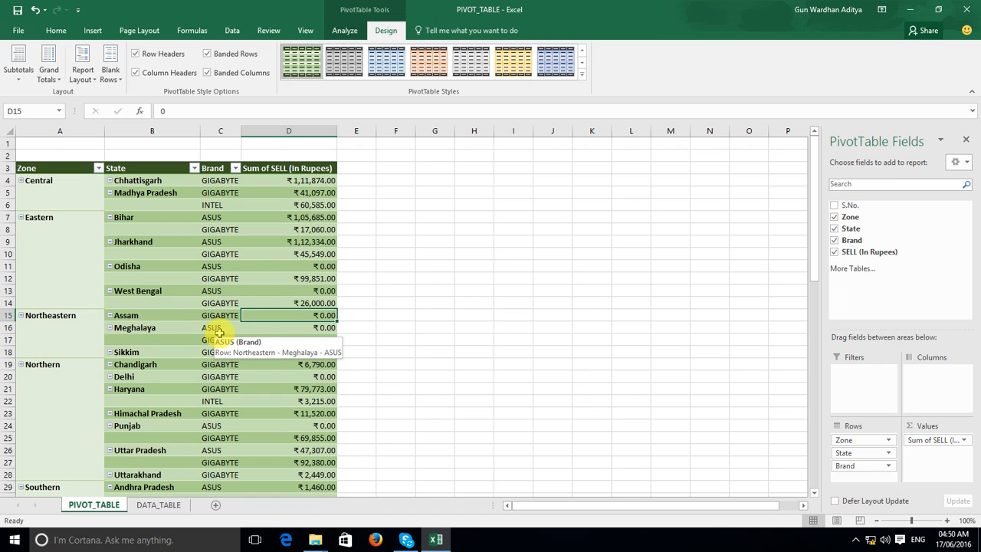